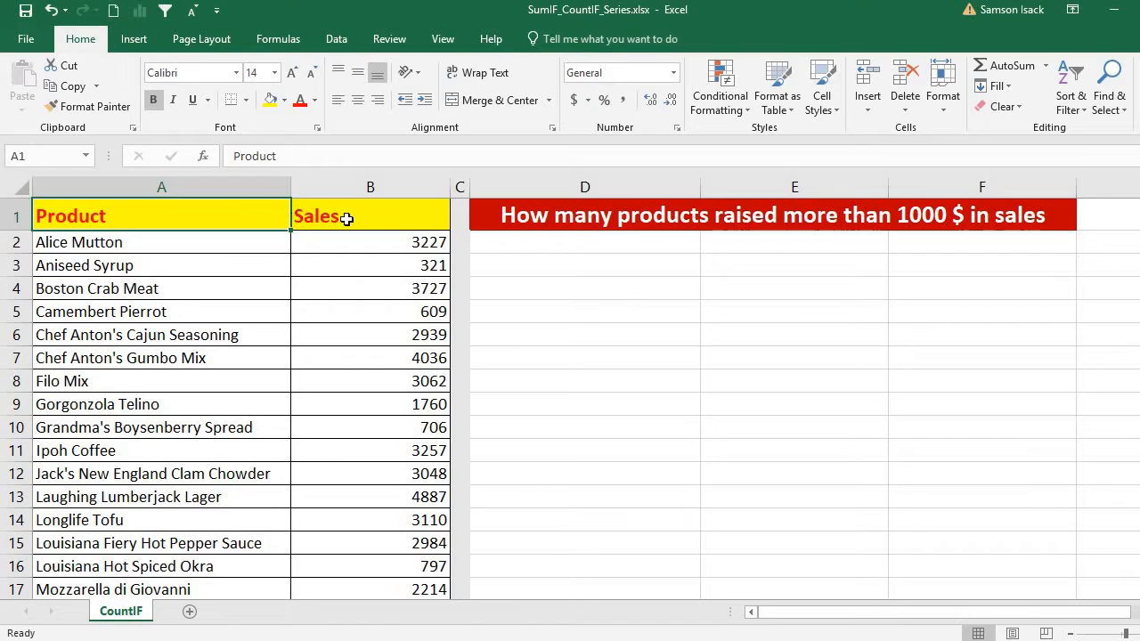
# - Examine the Product and Sales columns through row 26 and the question about products with sales above 1000 $
pyautogui.click(347, 219)
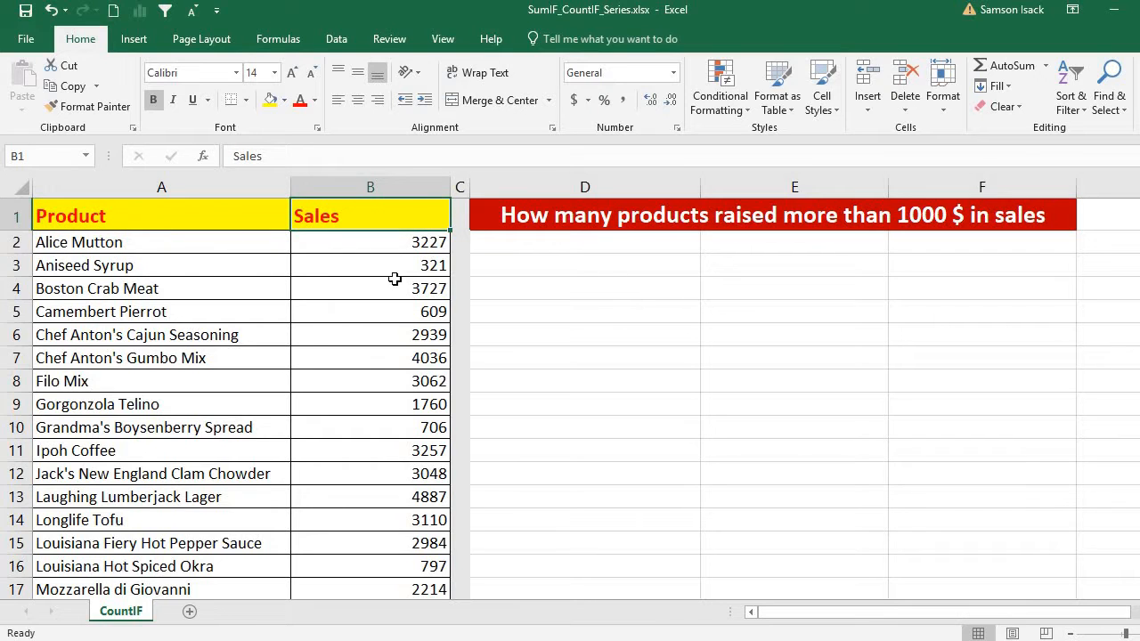
pyautogui.click(206, 249)
pyautogui.moveTo(204, 388); pyautogui.dragTo(204, 405)
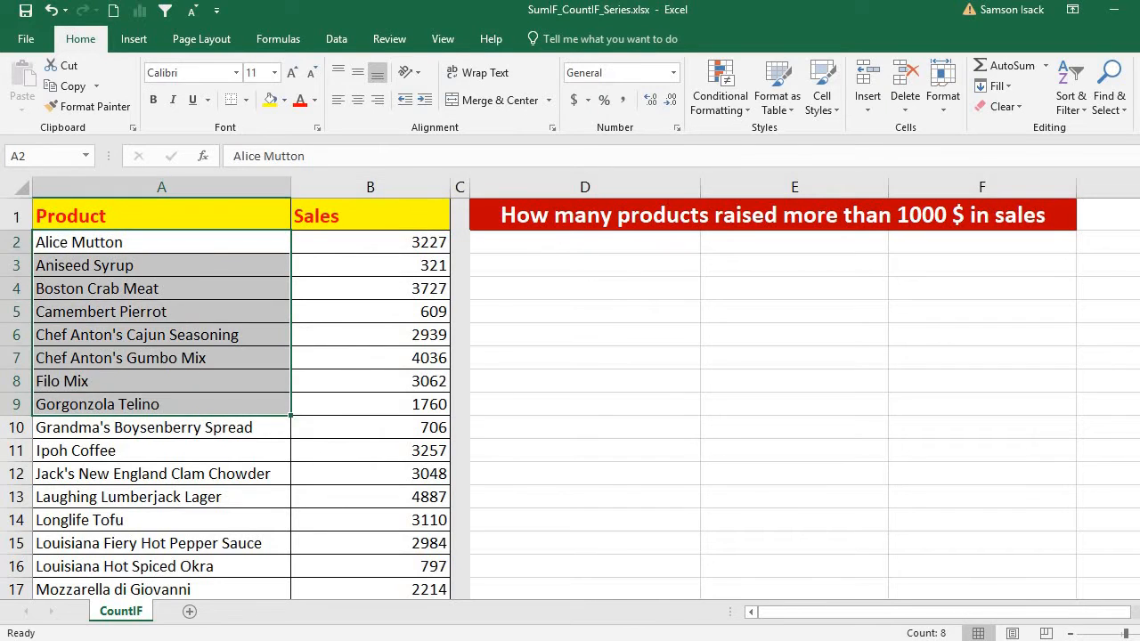
pyautogui.scroll(-3, 947, 529)
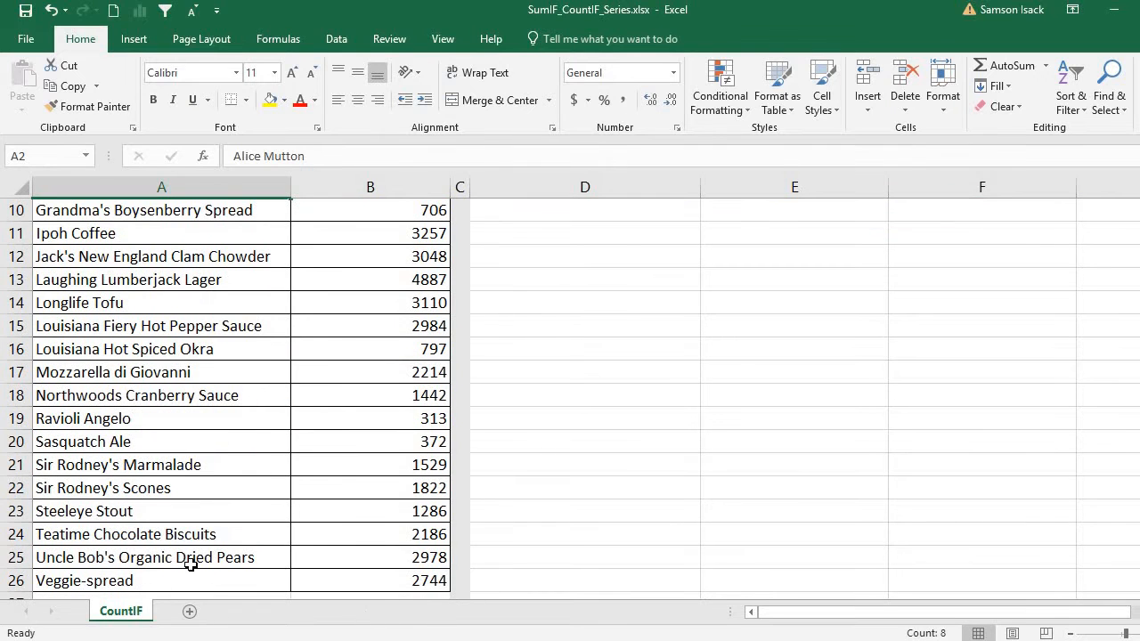
pyautogui.click(189, 574)
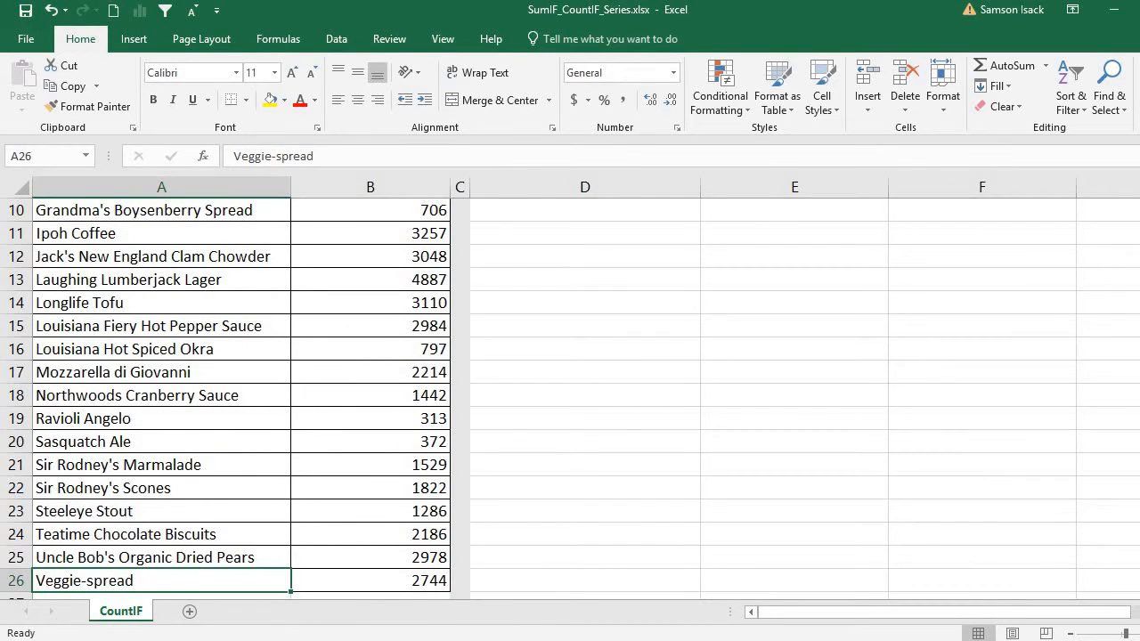
pyautogui.scroll(3, 1132, 371)
pyautogui.click(306, 245)
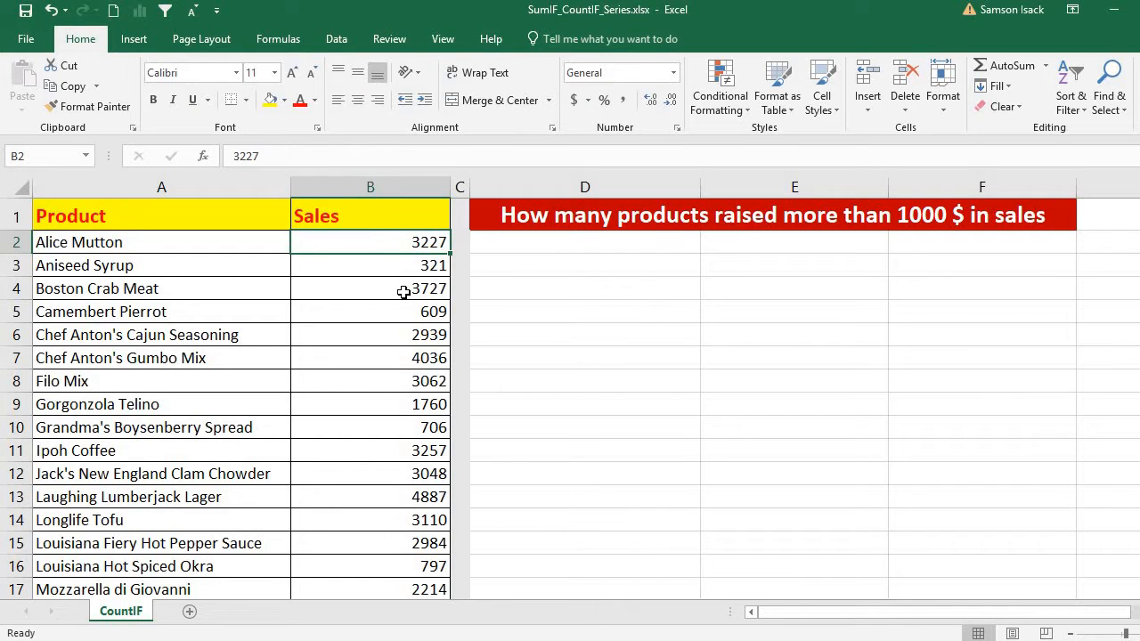
pyautogui.click(411, 270)
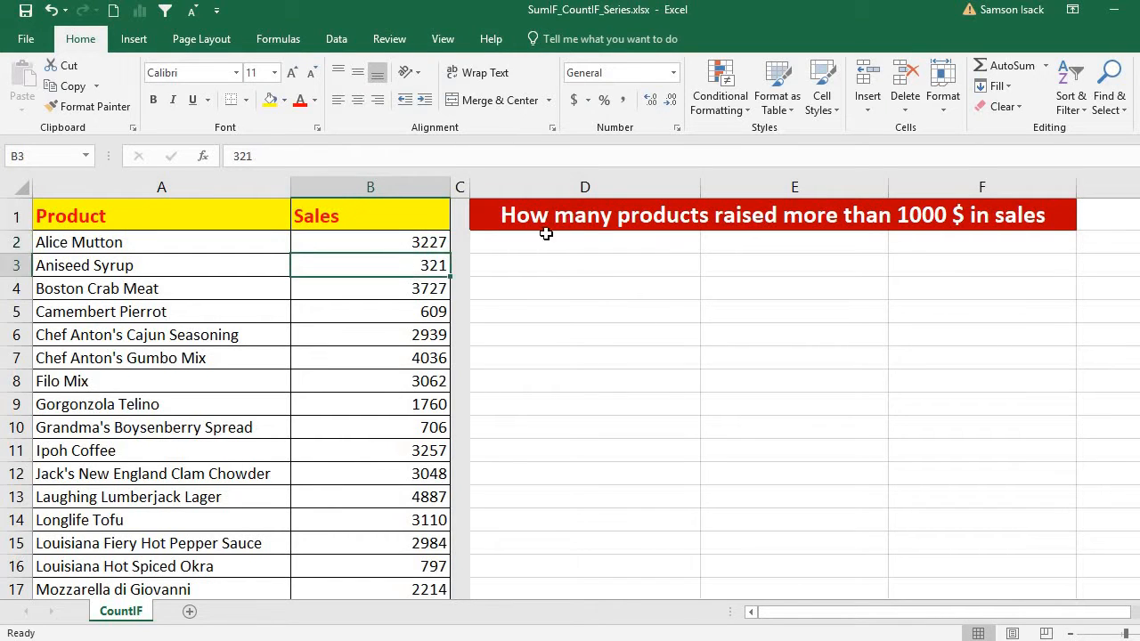
pyautogui.click(537, 253)
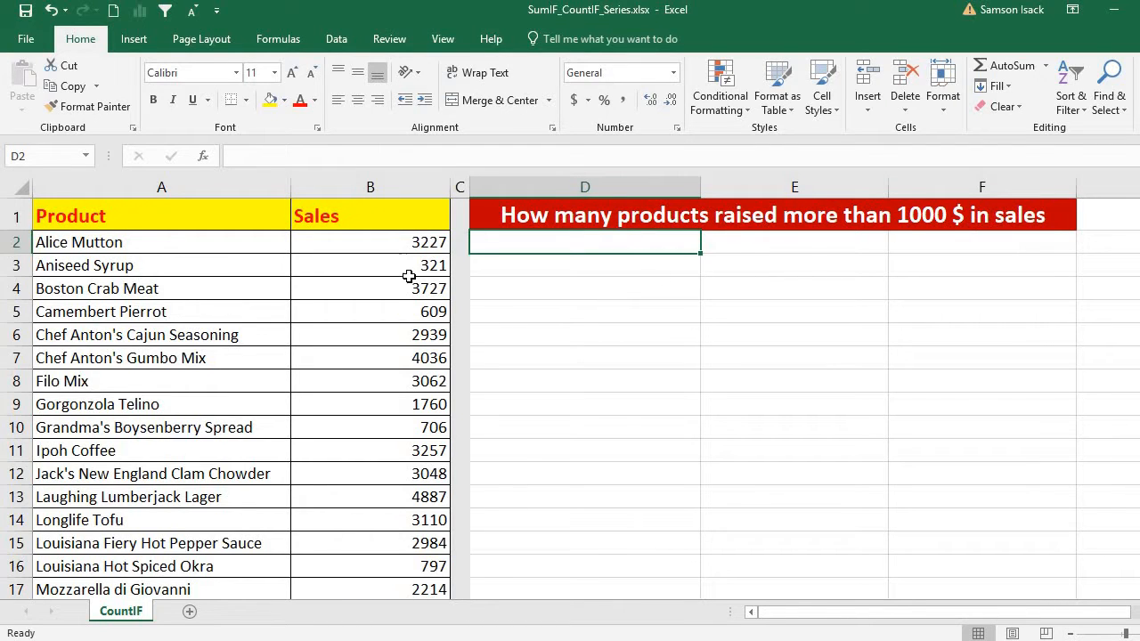
pyautogui.click(631, 264)
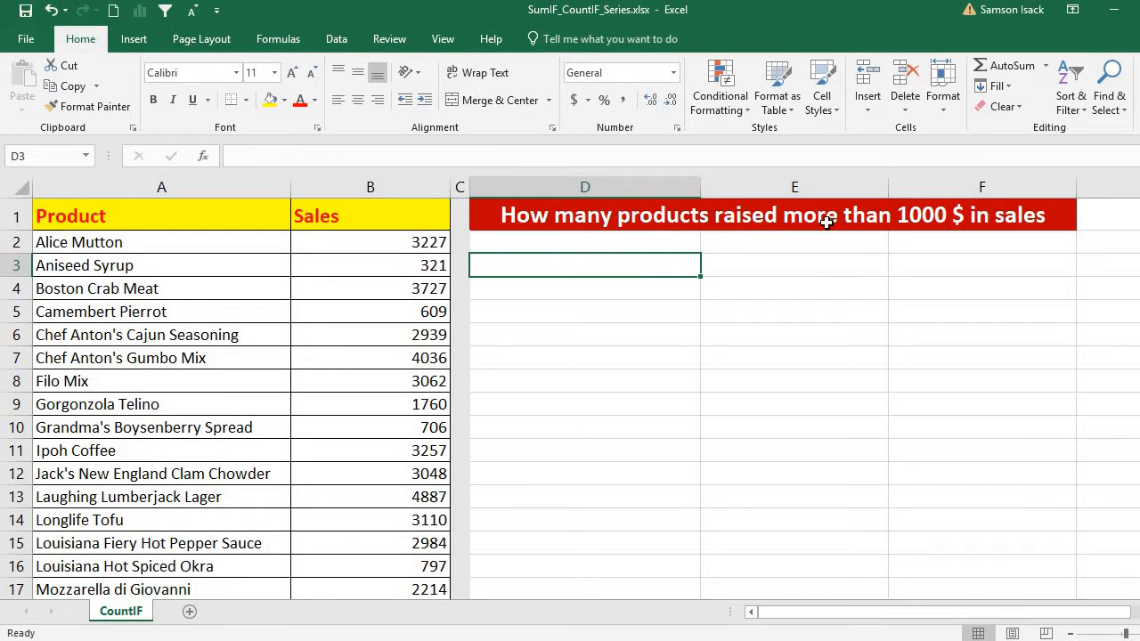
pyautogui.moveTo(402, 243); pyautogui.dragTo(418, 427)
pyautogui.click(391, 267)
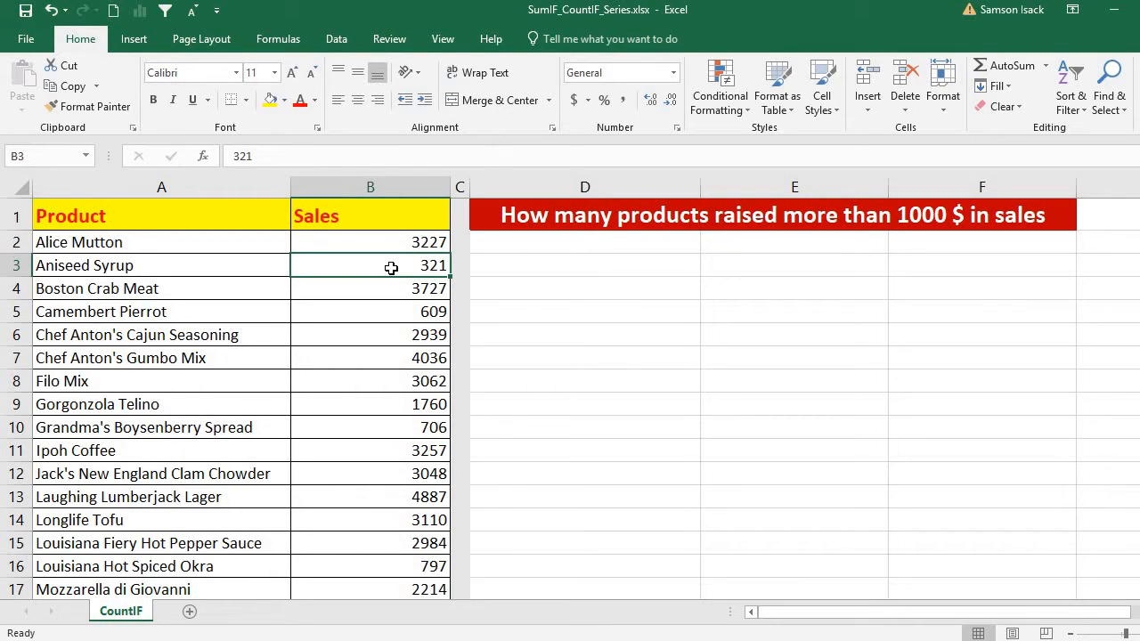
# - Enter the formula =COUNTIF(B2:B26,">1000") in cell D2 to count products with sales above 1000
pyautogui.click(550, 250)
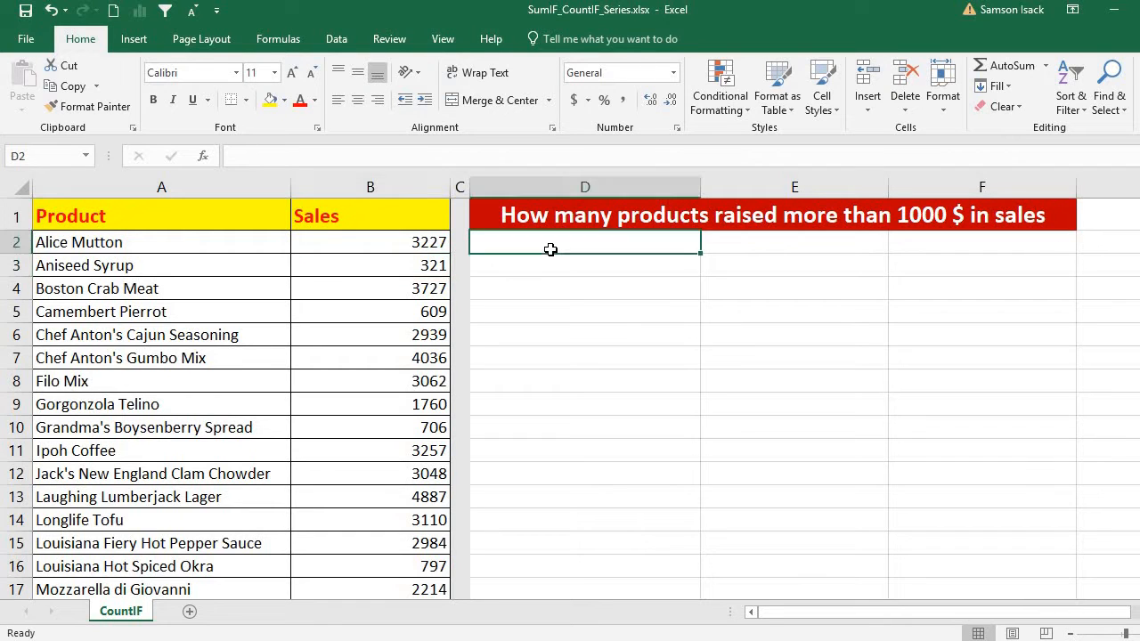
pyautogui.write('=')
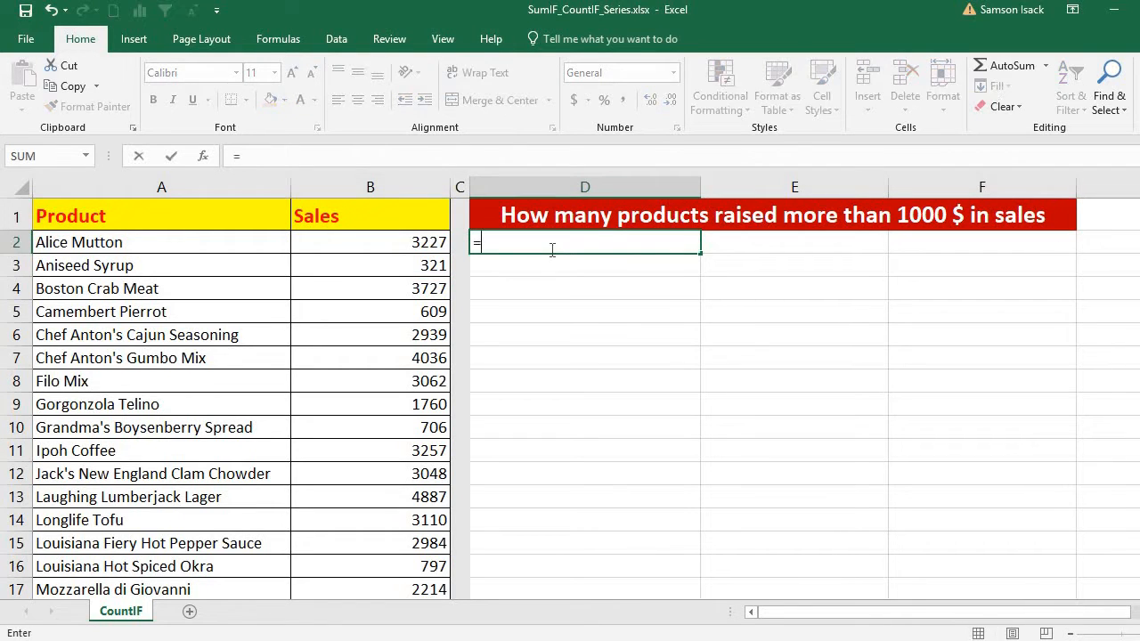
pyautogui.write('Coun')
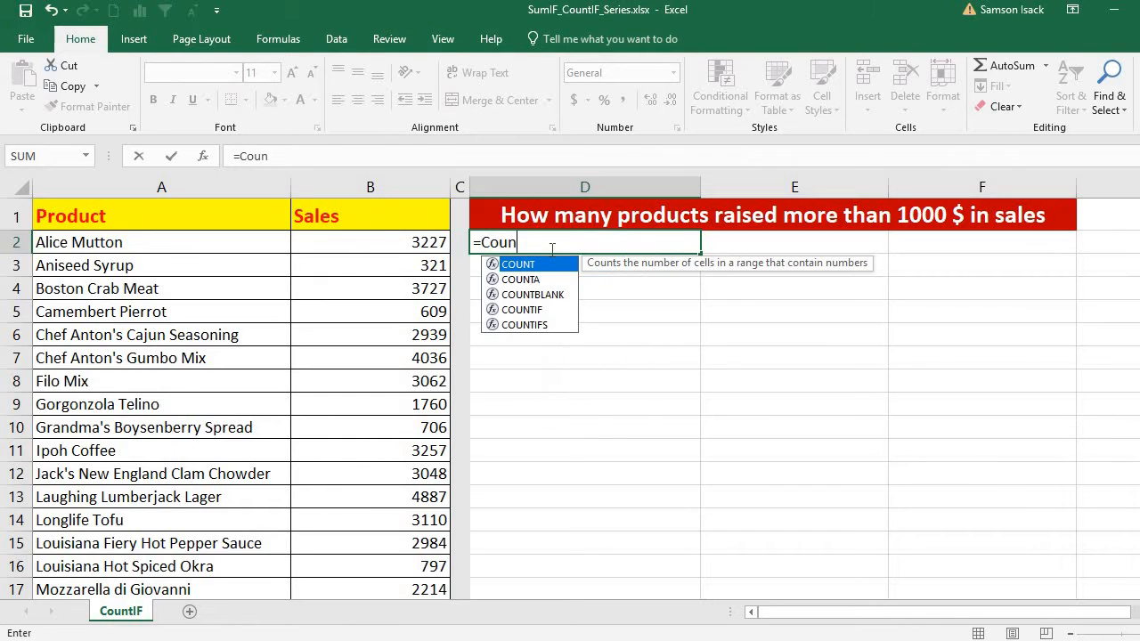
pyautogui.write('tIF')
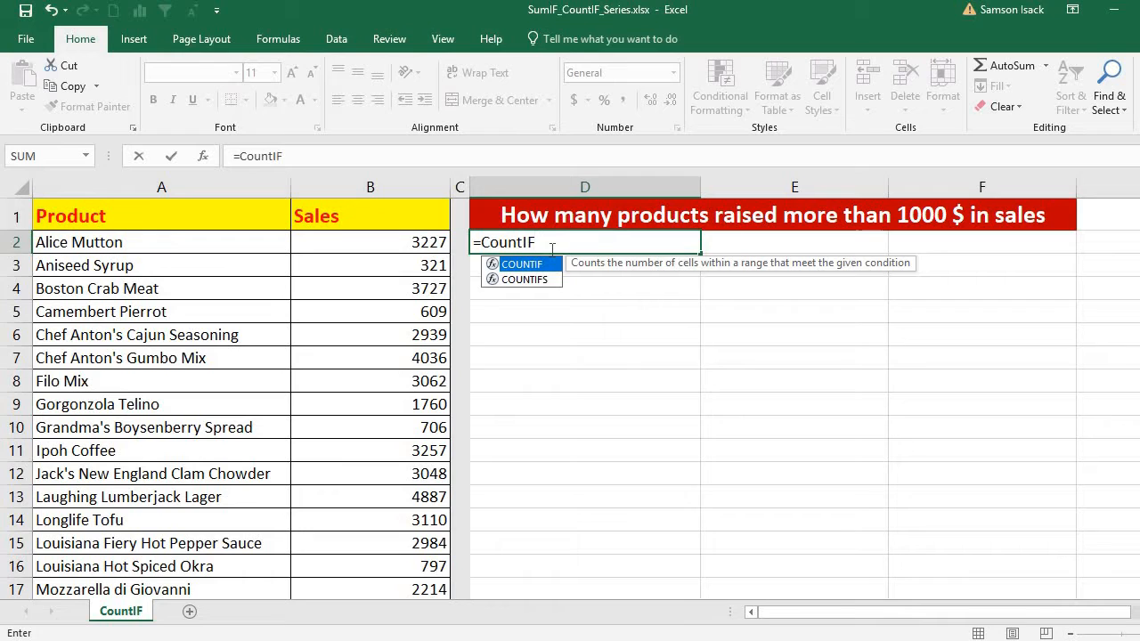
pyautogui.write('(')
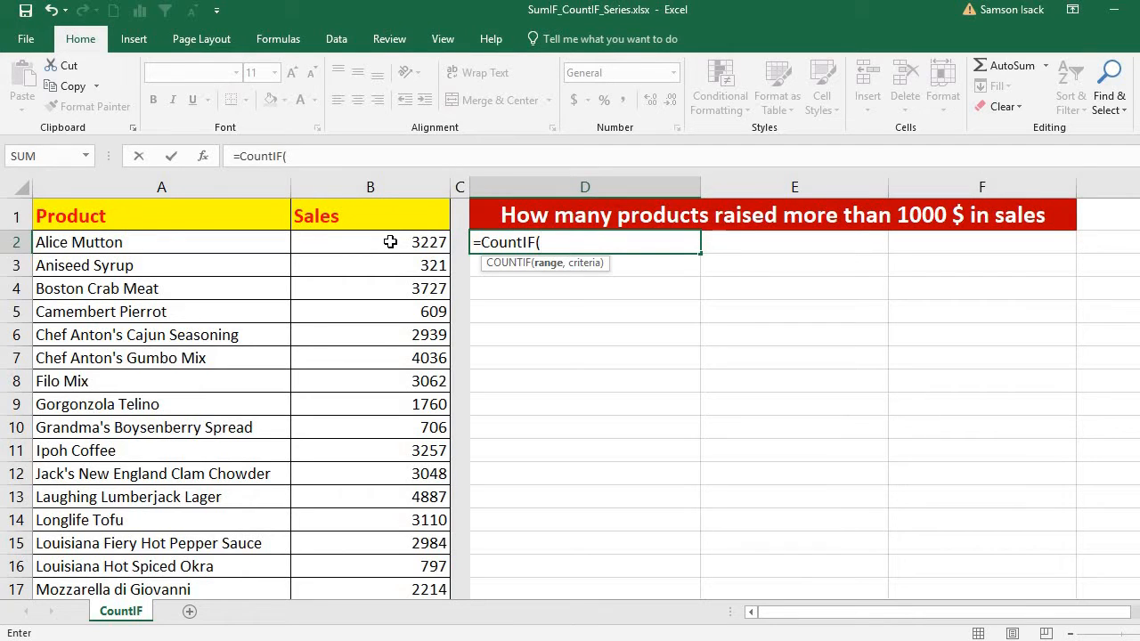
pyautogui.moveTo(390, 243); pyautogui.dragTo(376, 547)
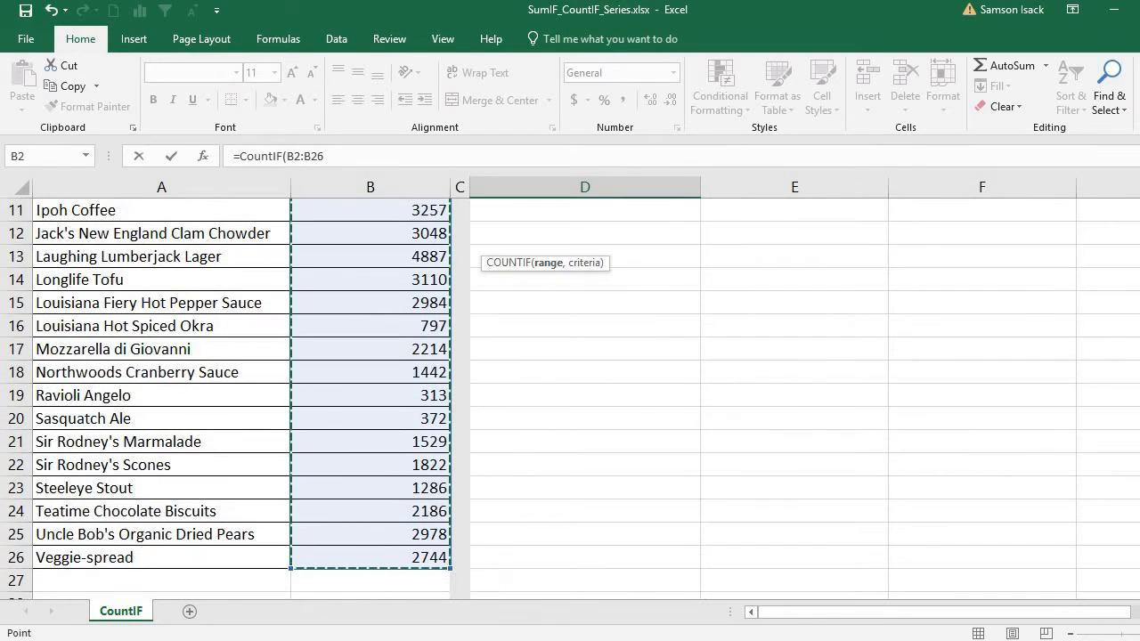
pyautogui.scroll(4, 391, 284)
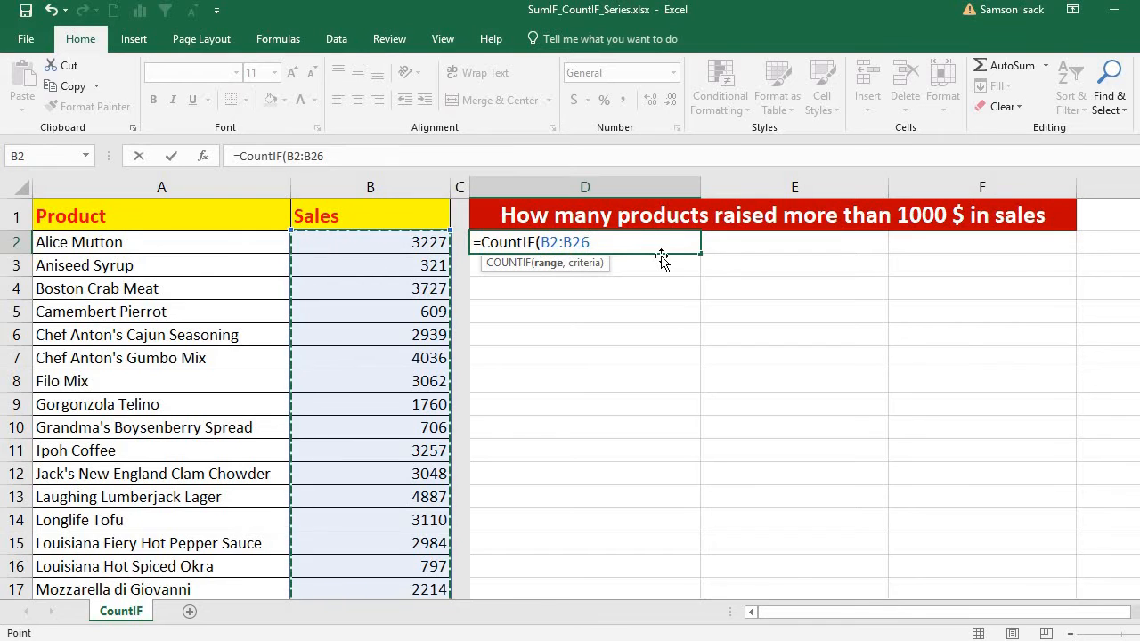
pyautogui.write(',">')
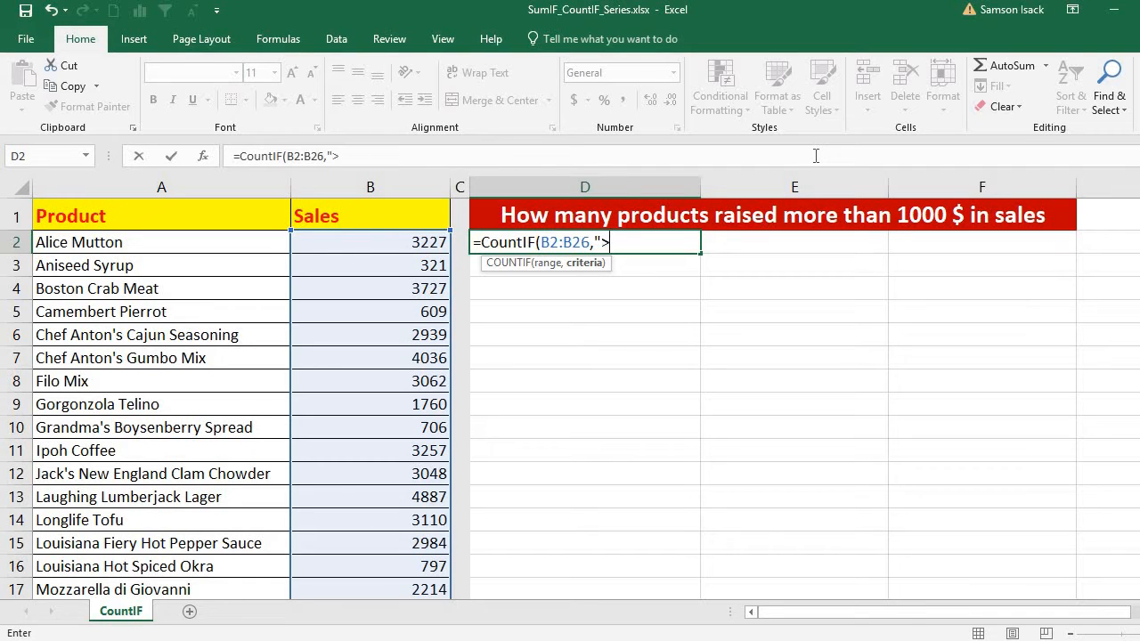
pyautogui.write('1000')
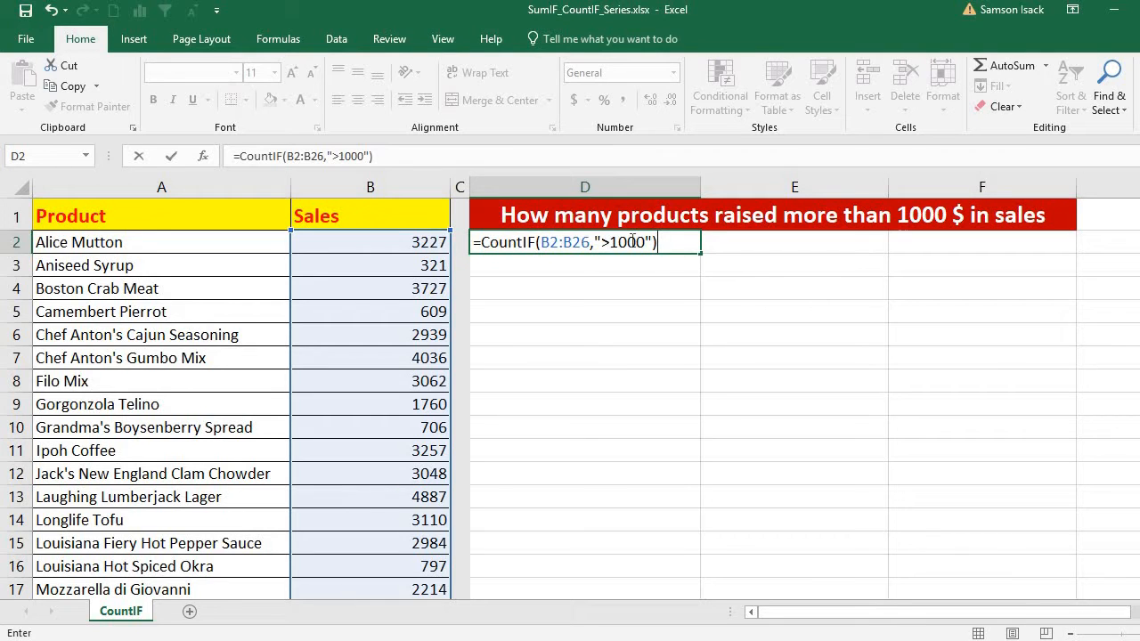
pyautogui.press('Return')
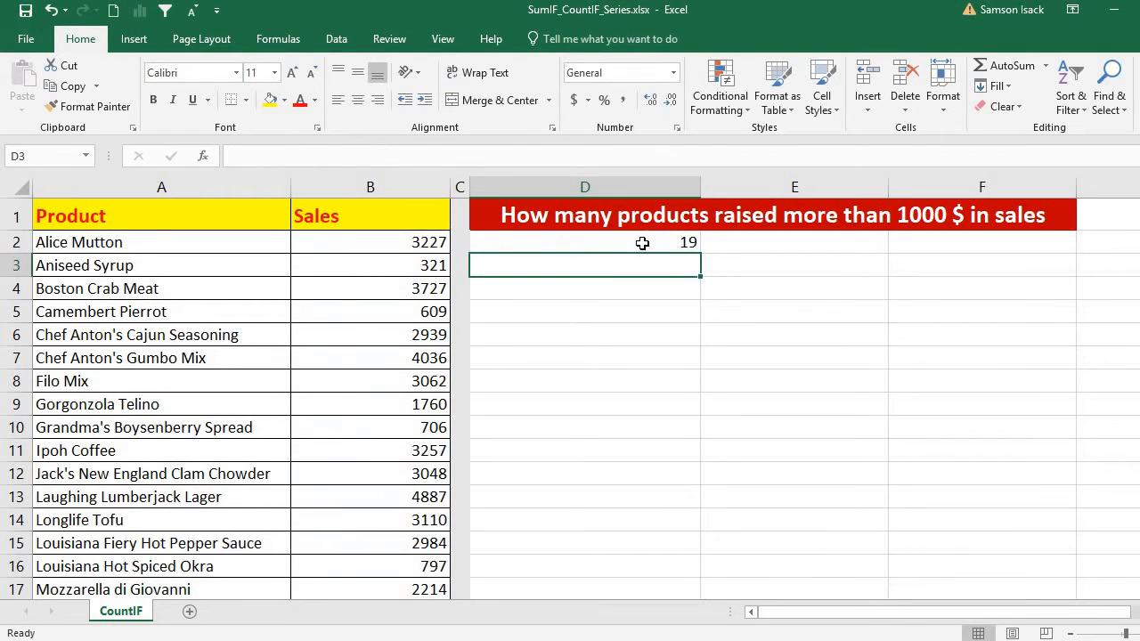
# - Review the range and criteria arguments of the COUNTIF formula in cell D2
pyautogui.click(642, 243)
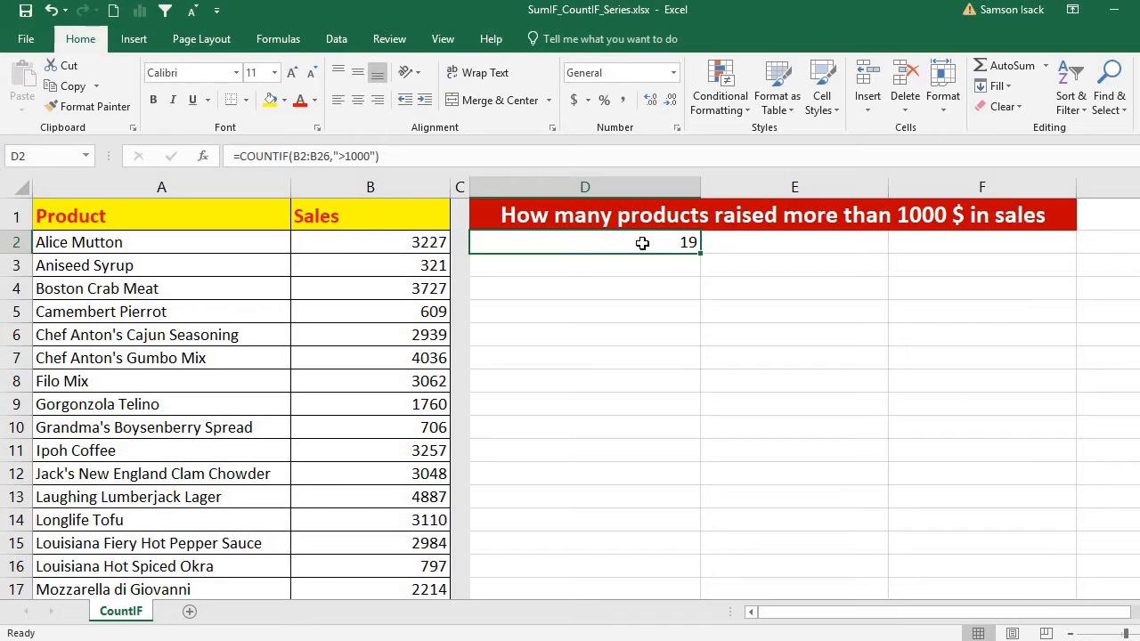
pyautogui.click(319, 156)
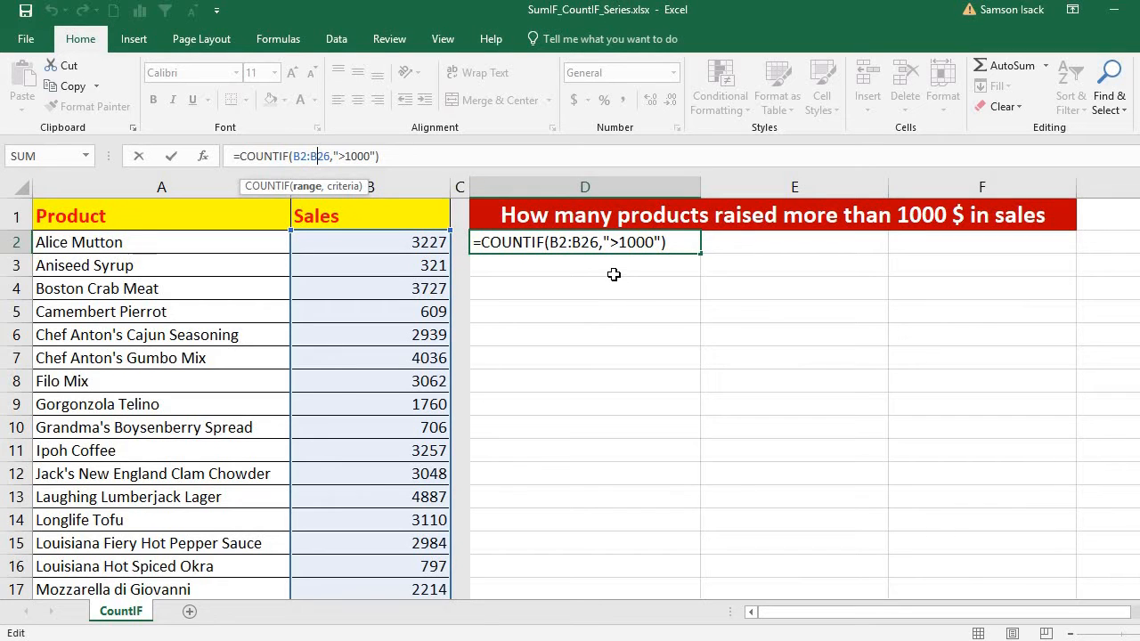
pyautogui.press('Return')
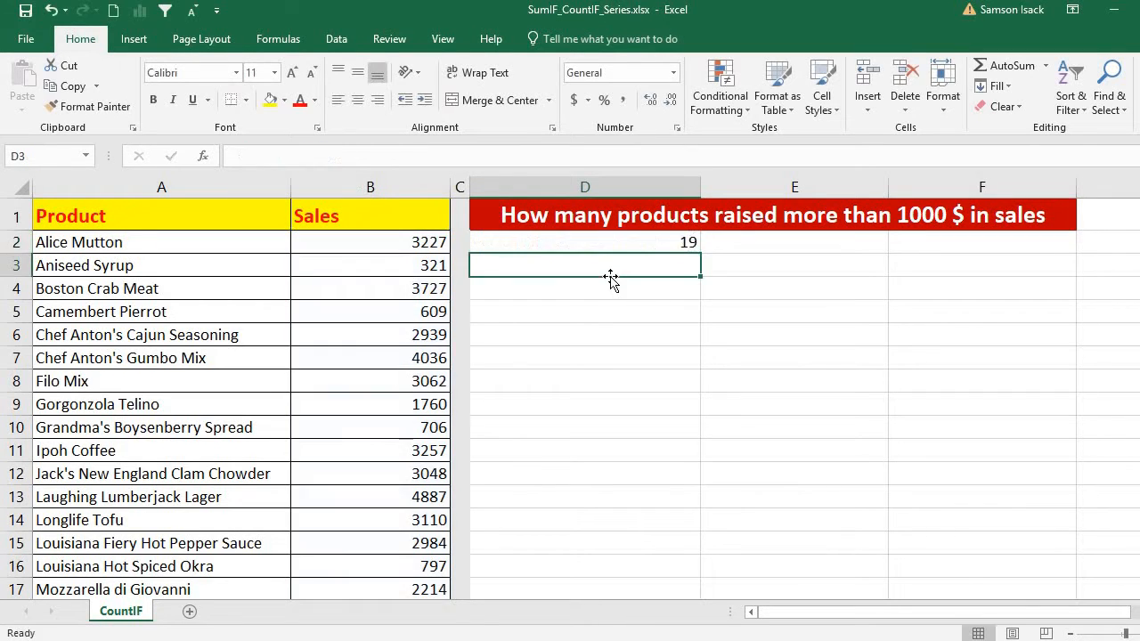
# - Copy the question heading and its answer row, D1:F2, and paste them starting at cell D4
pyautogui.moveTo(619, 218); pyautogui.dragTo(742, 254)
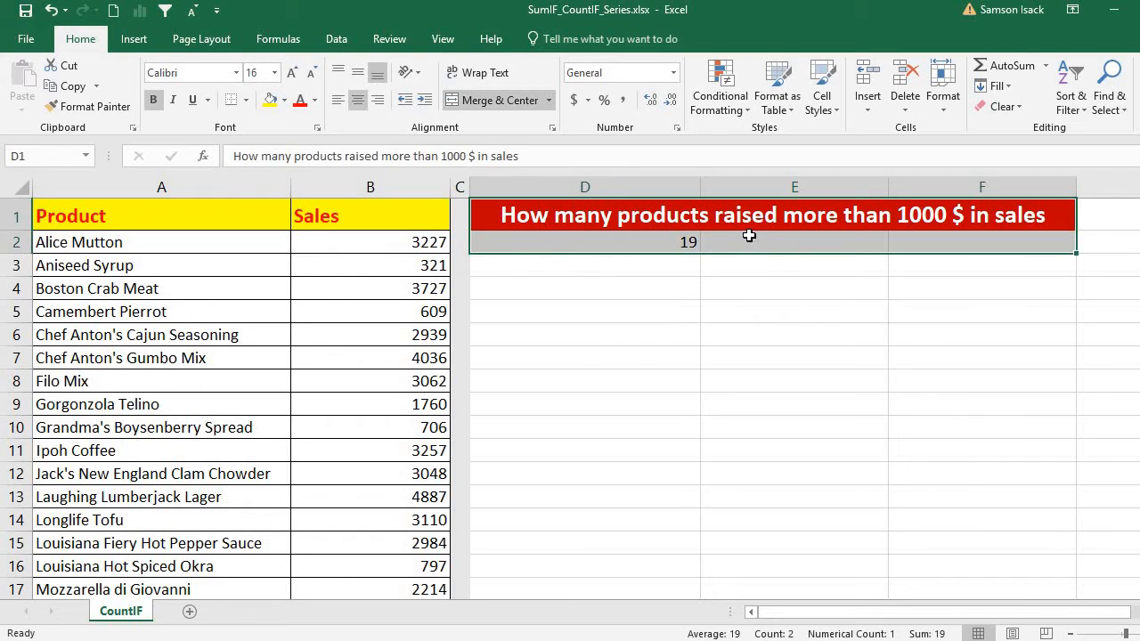
pyautogui.rightClick(751, 239)
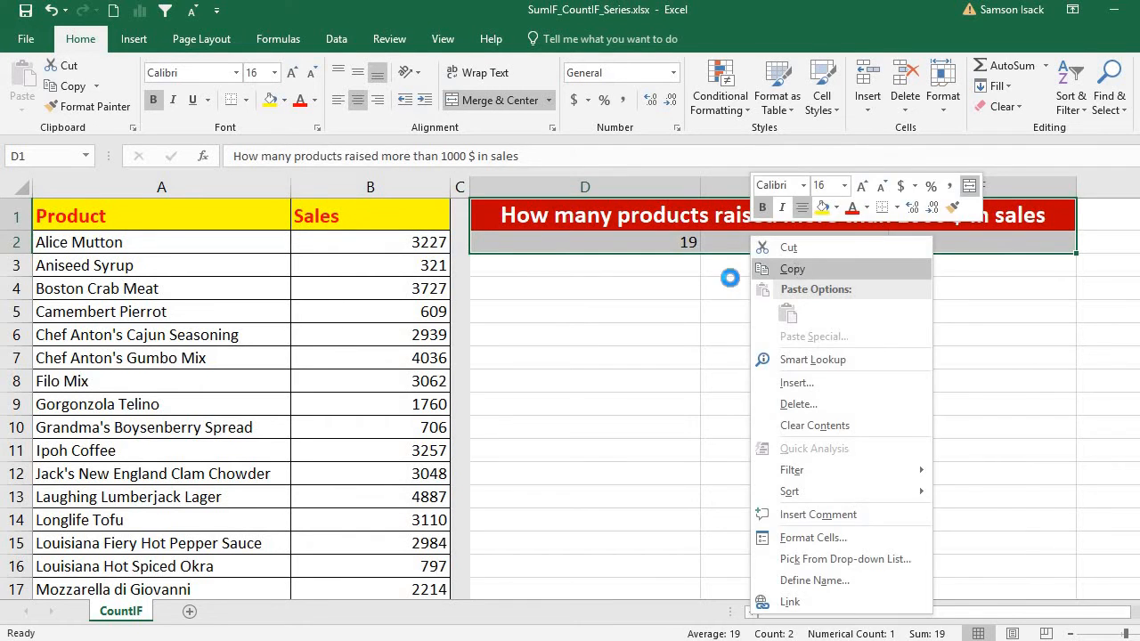
pyautogui.click(793, 270)
pyautogui.click(659, 289)
pyautogui.rightClick(660, 291)
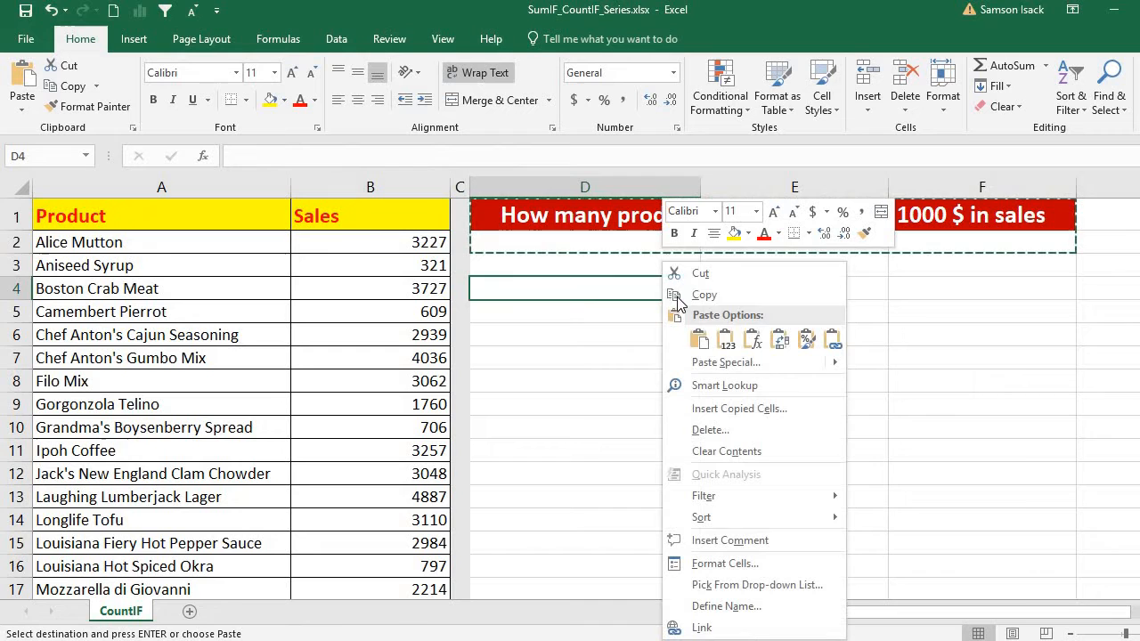
pyautogui.click(699, 339)
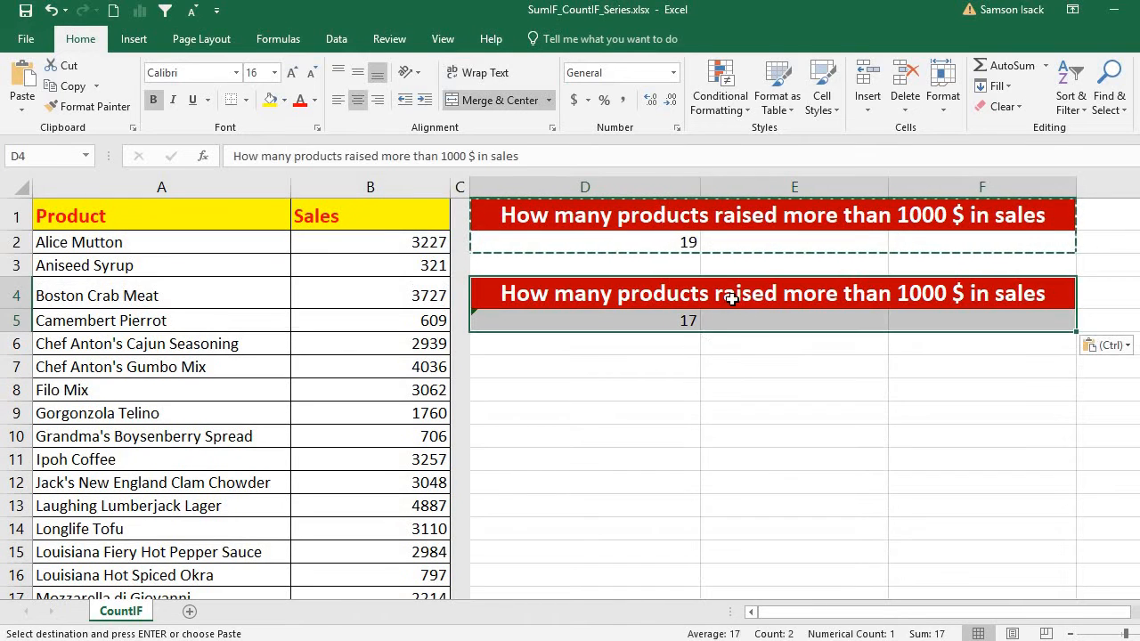
# - Change the copied heading in D4 to "How many products raised less than 1000 $ in sales"
pyautogui.click(634, 291)
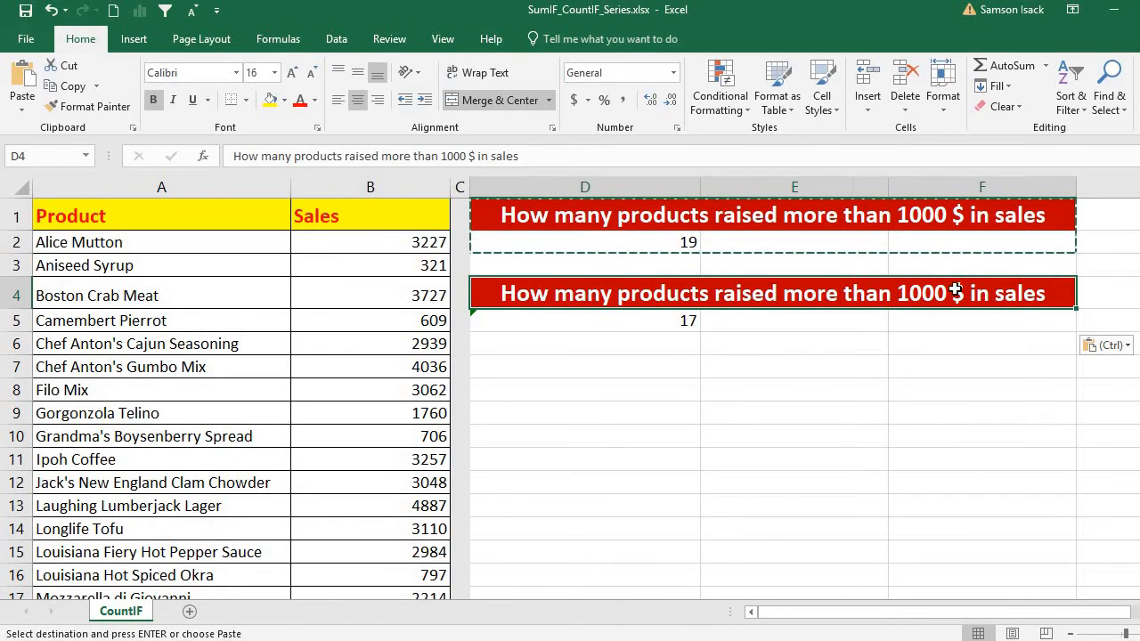
pyautogui.click(407, 156)
pyautogui.doubleClick(394, 156)
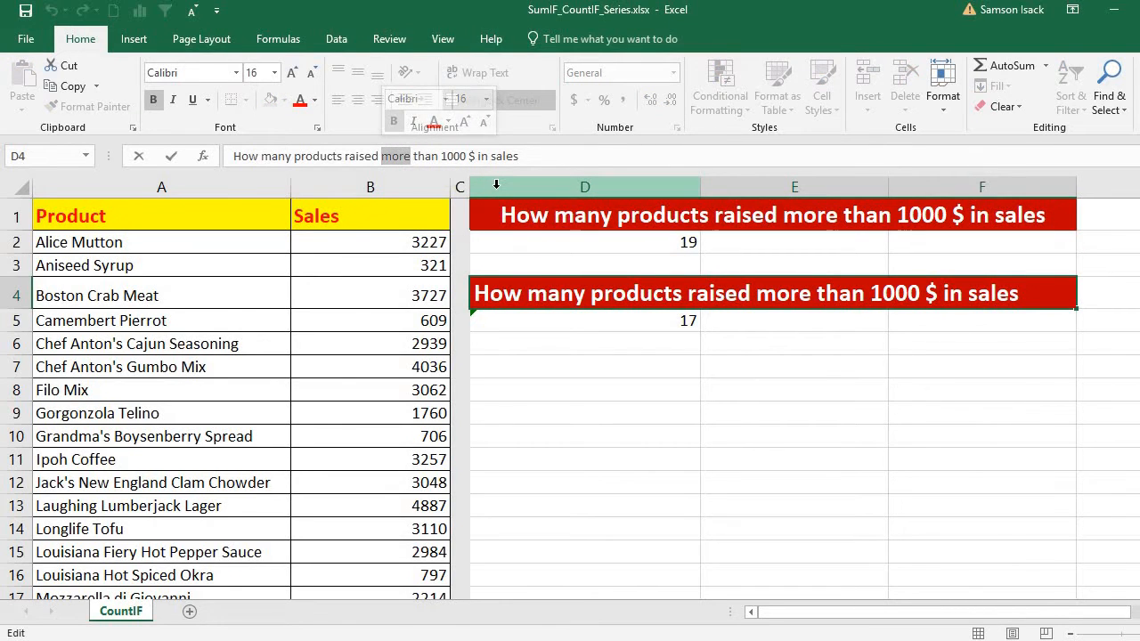
pyautogui.write('less')
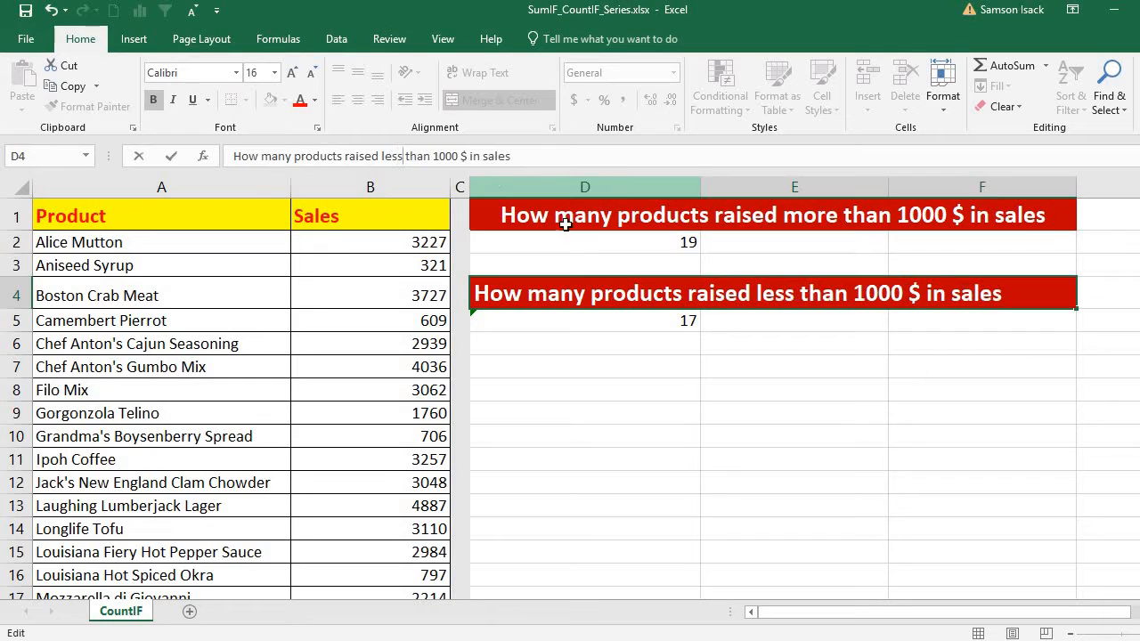
# - Clear the copied formula from cell D5 and start a new one there that references the sales range B2:B26
pyautogui.click(650, 323)
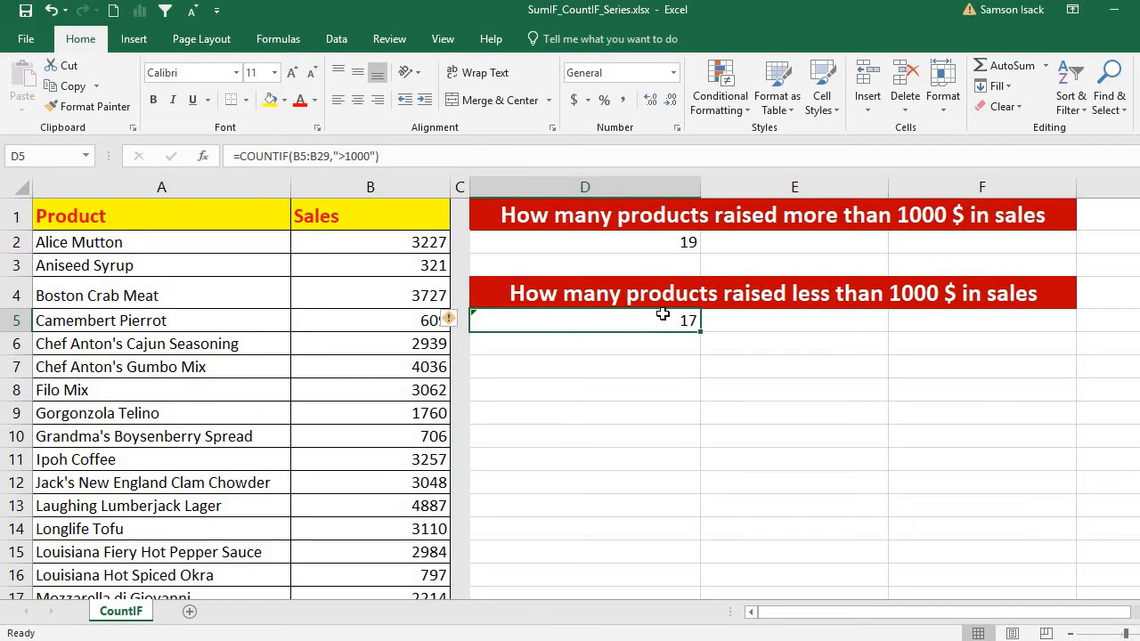
pyautogui.press('Delete')
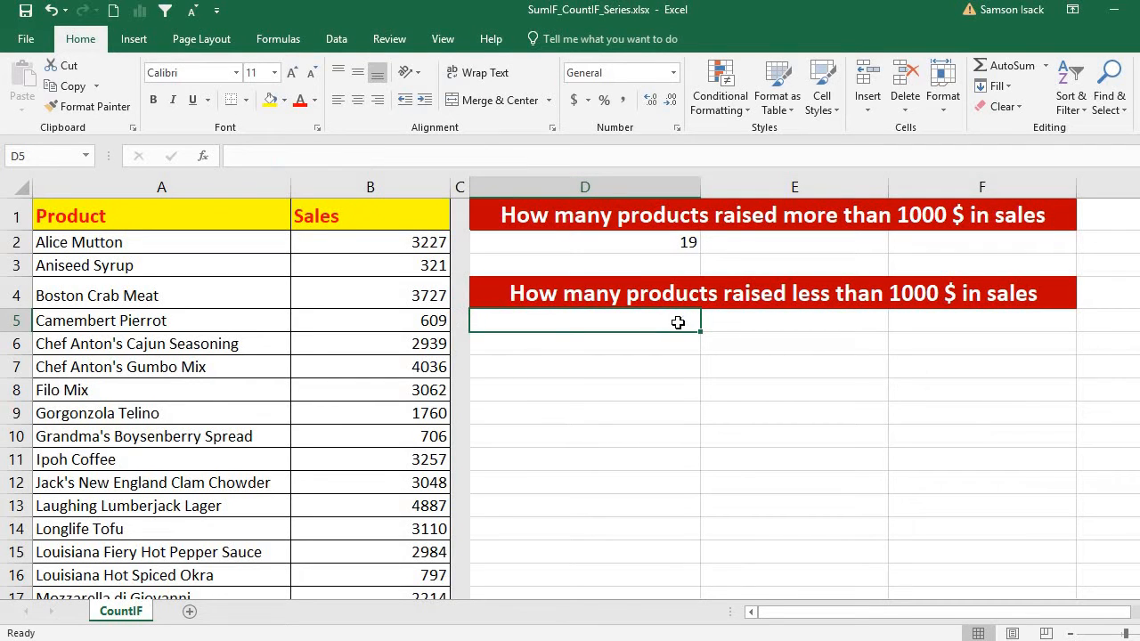
pyautogui.write('=')
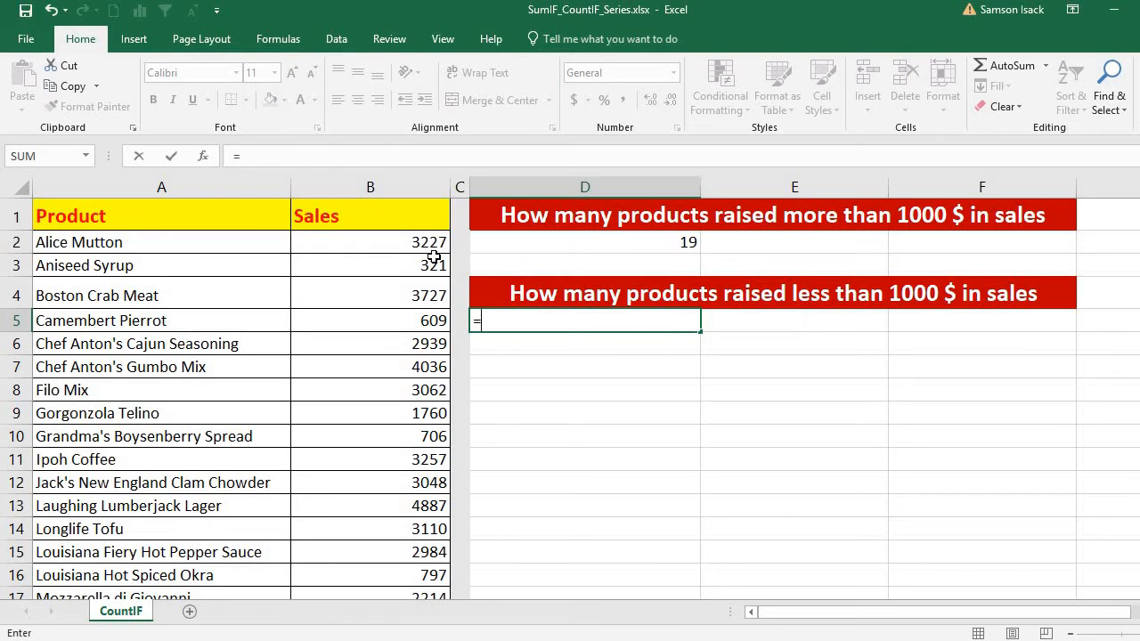
pyautogui.moveTo(437, 247); pyautogui.dragTo(424, 559)
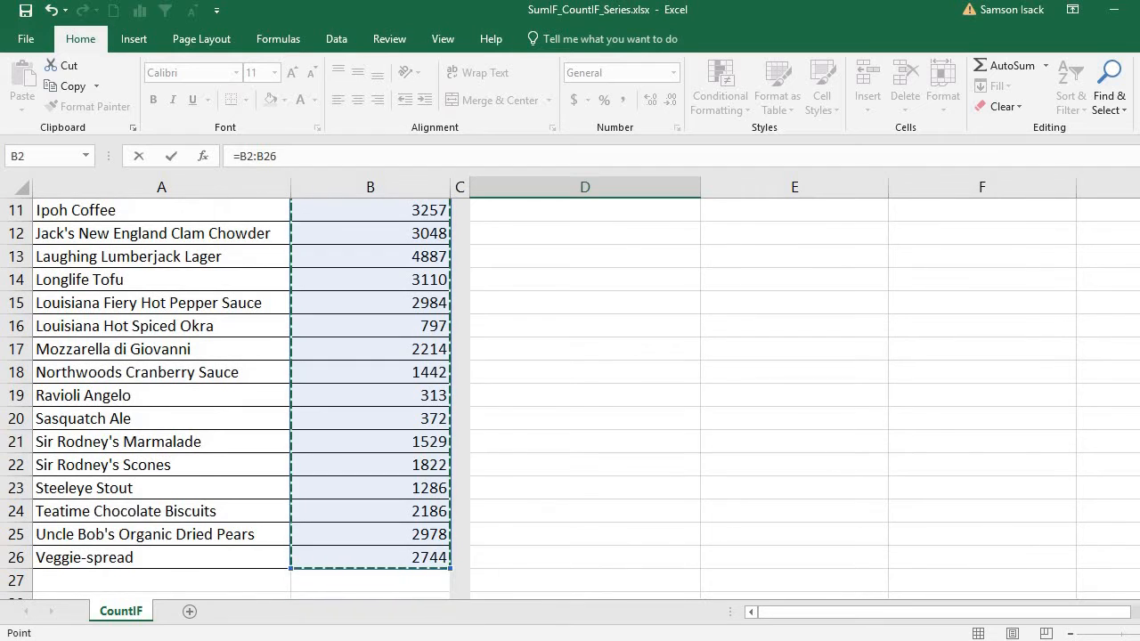
pyautogui.scroll(4, 570, 392)
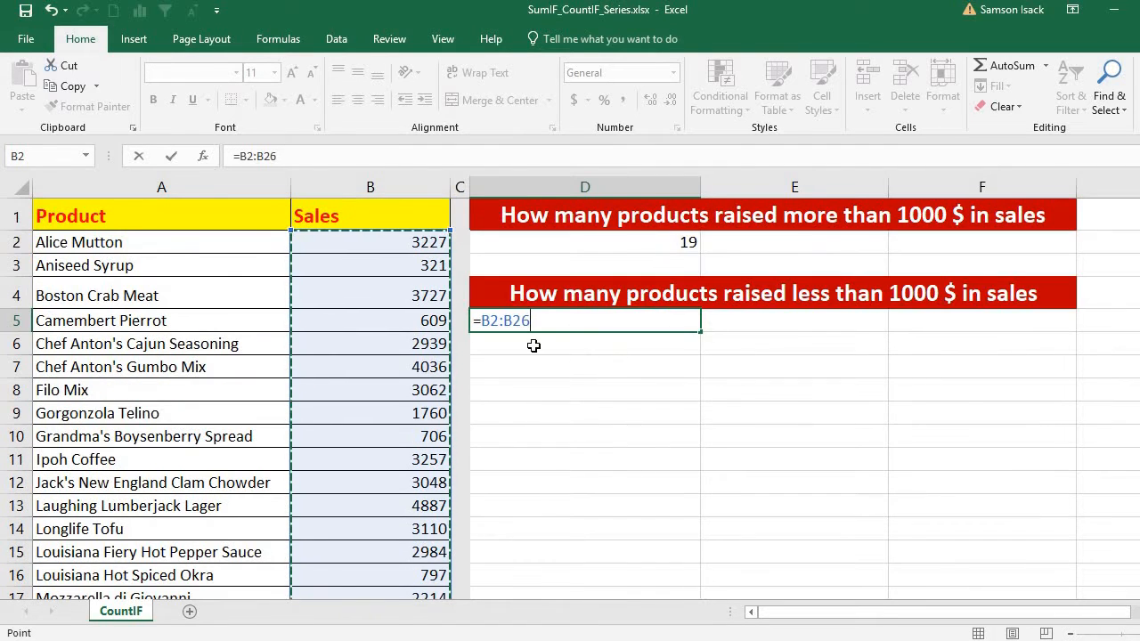
# - Wrap the range in COUNTIF with a less-than-1000 criterion, so that D5 holds =COUNTIF(B2:B26,"<1000")
pyautogui.click(481, 320)
pyautogui.write('Coun')
pyautogui.write('t(')
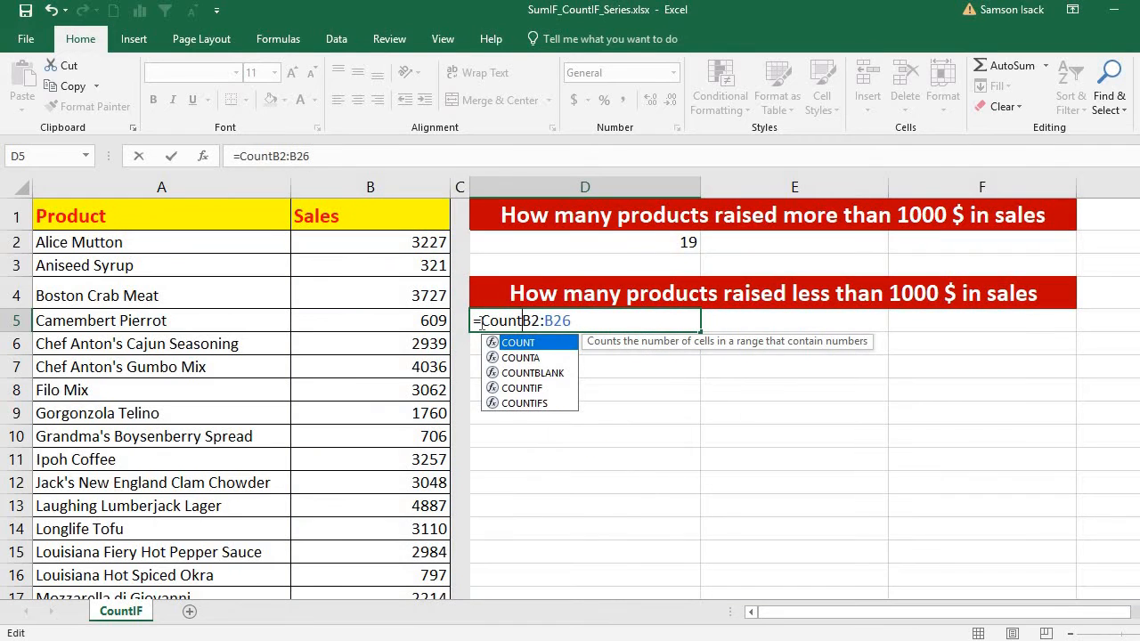
pyautogui.press('BackSpace')
pyautogui.write('IF')
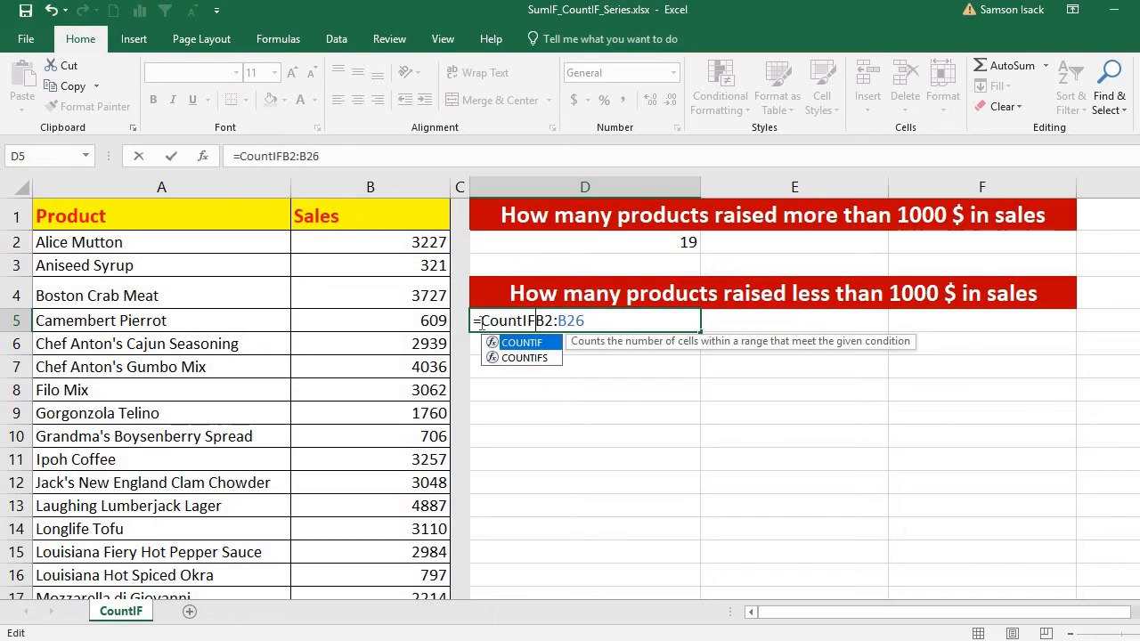
pyautogui.write('(B2:B26')
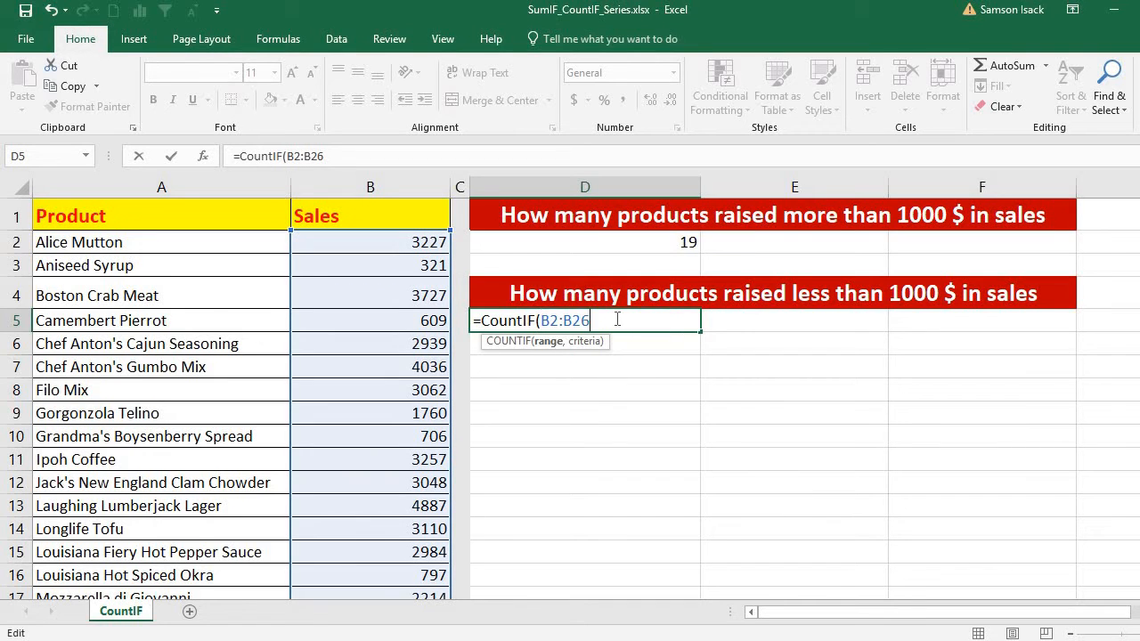
pyautogui.write(',"<1000')
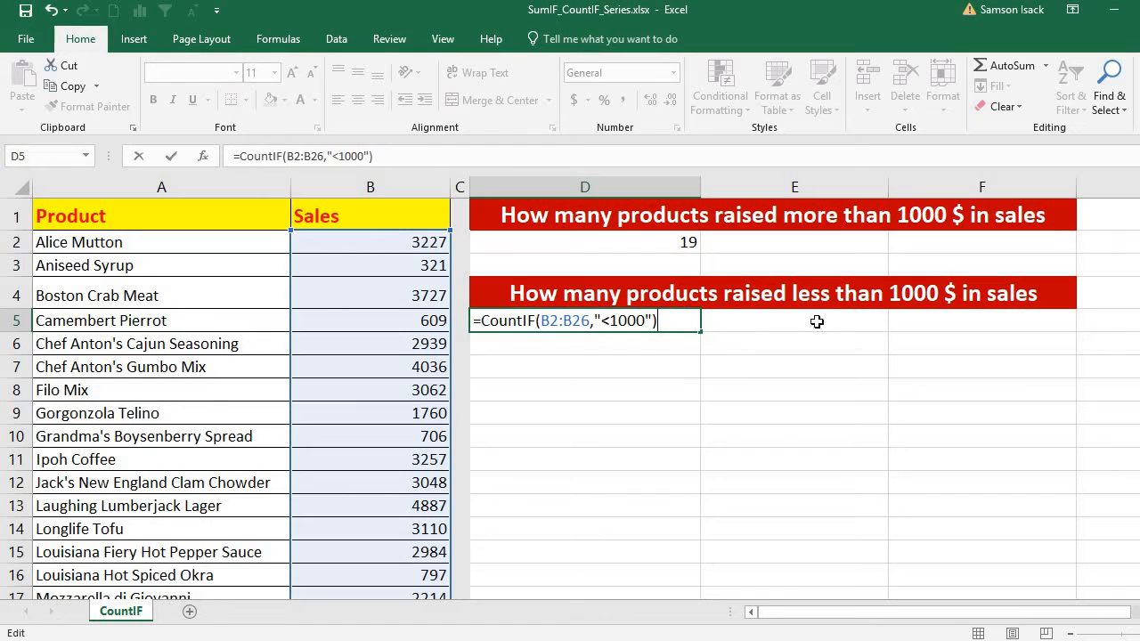
pyautogui.press('Return')
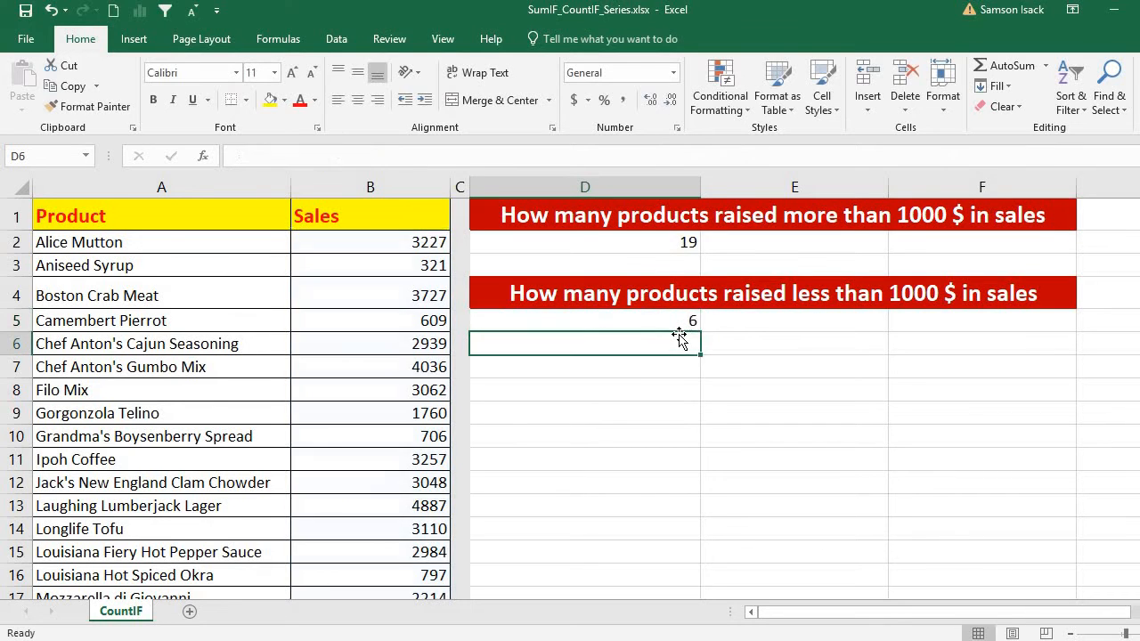
# - Review the COUNTIF formulas in D5 and D2, including the range argument of the one in D5
pyautogui.click(696, 305)
pyautogui.click(690, 317)
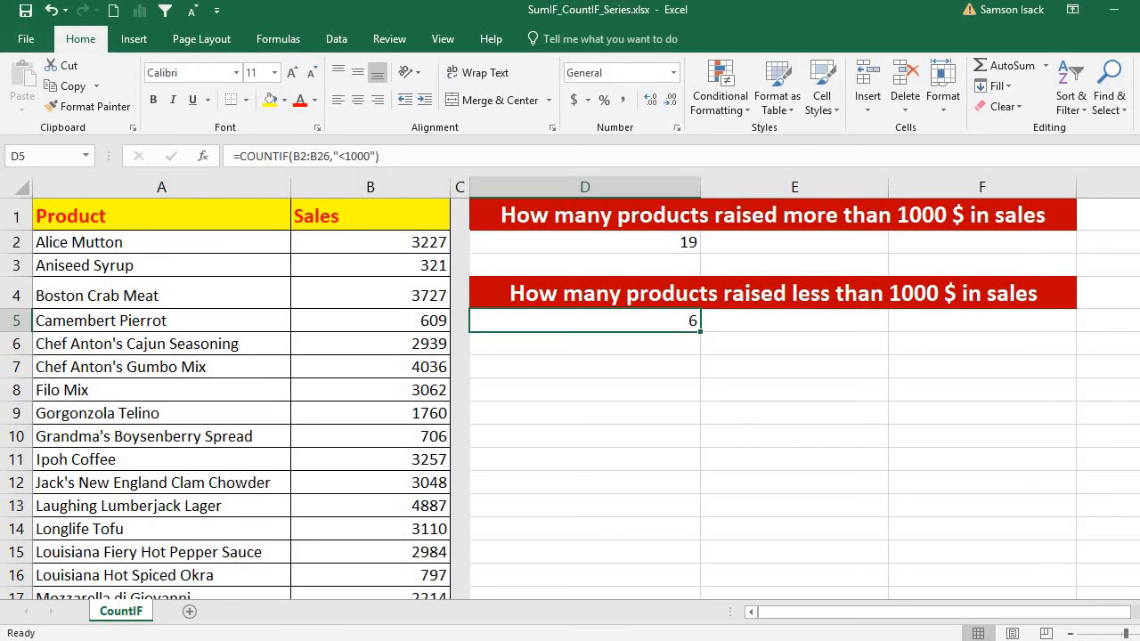
pyautogui.scroll(-3, 980, 267)
pyautogui.scroll(3, 1127, 259)
pyautogui.click(635, 244)
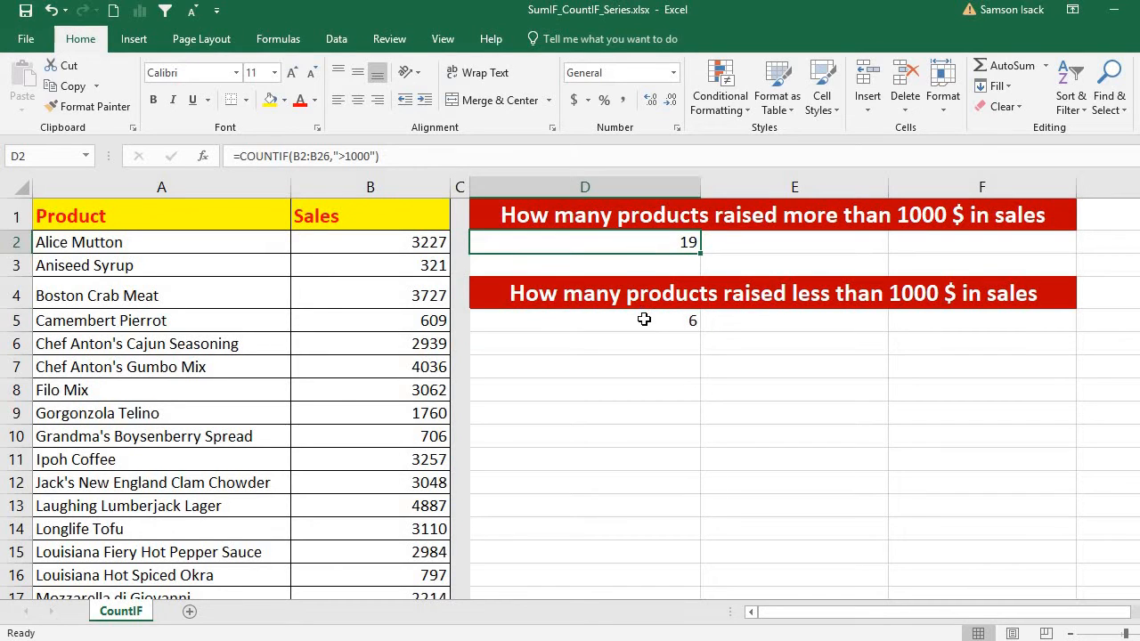
pyautogui.click(645, 318)
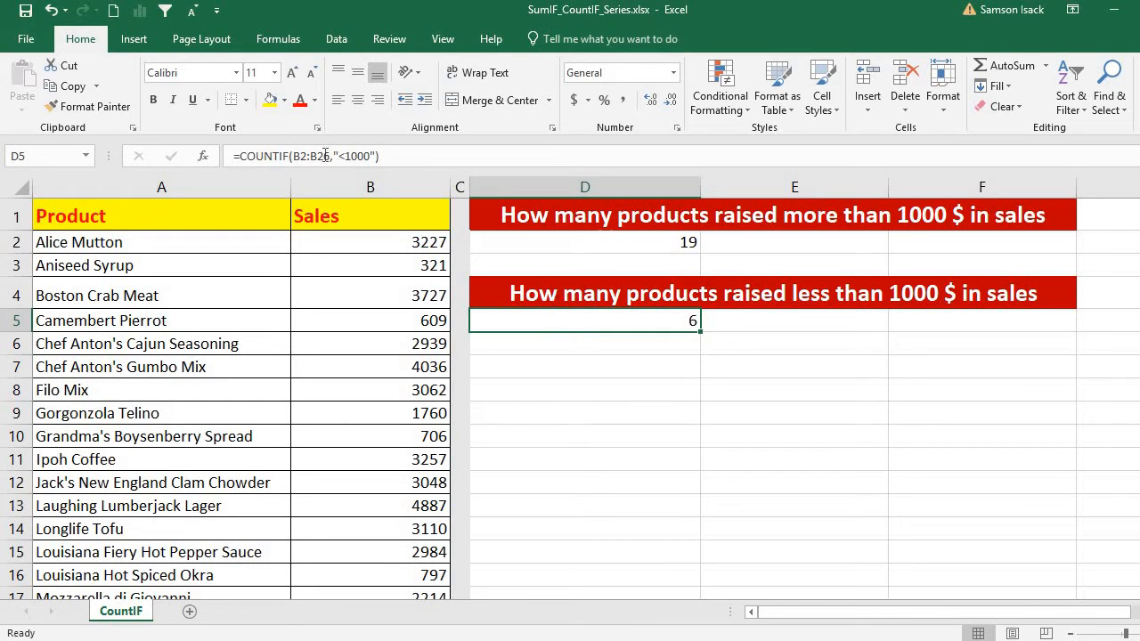
pyautogui.moveTo(324, 156); pyautogui.dragTo(294, 160)
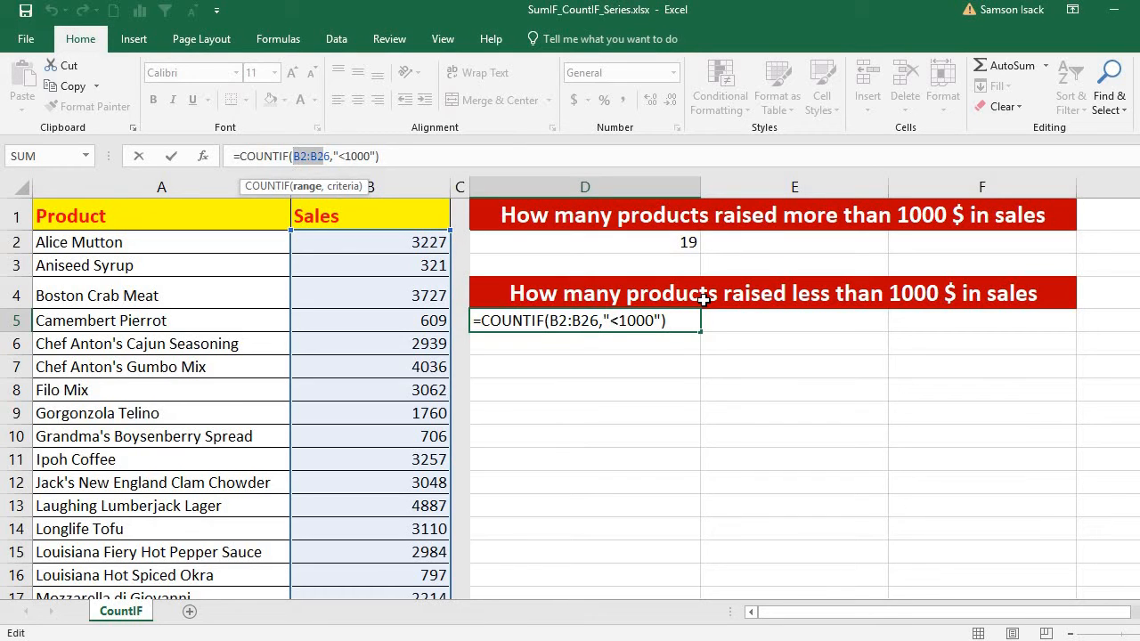
pyautogui.press('Return')
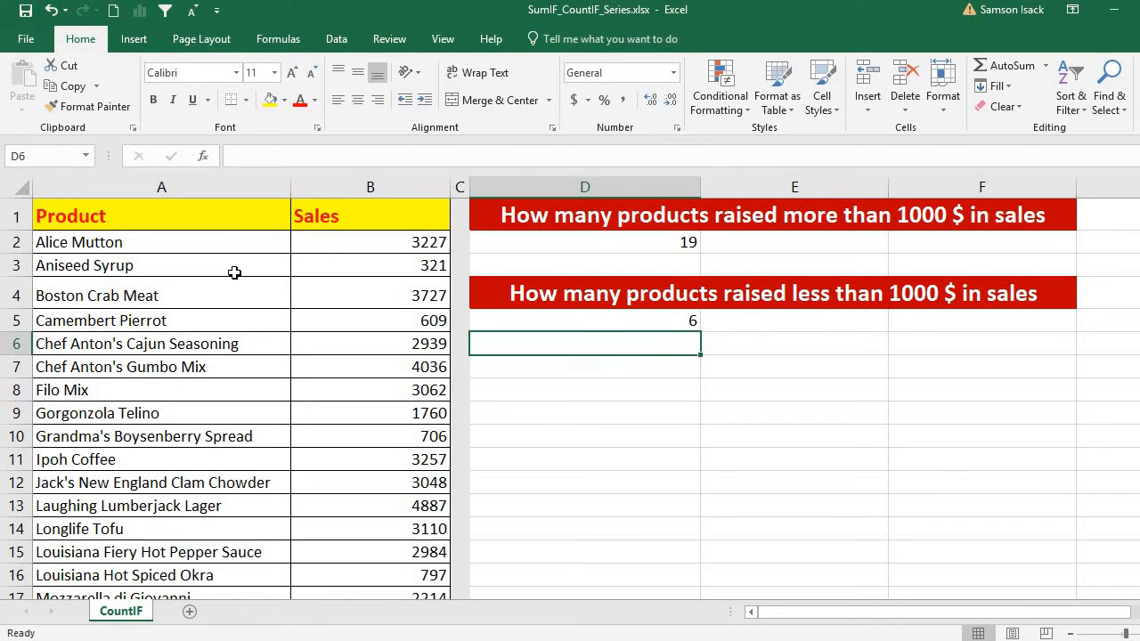
# - Copy the product name Alice Mutton from A2 into cells A12, A13 and A16
pyautogui.click(140, 245)
pyautogui.hotkey('ctrl', 'c')
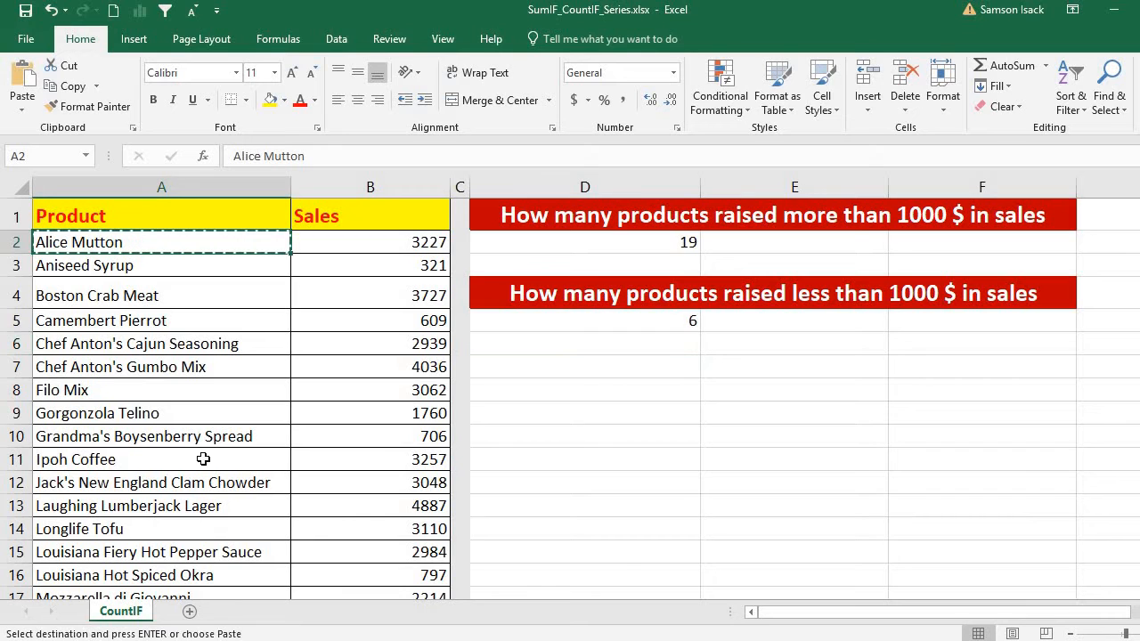
pyautogui.click(131, 482)
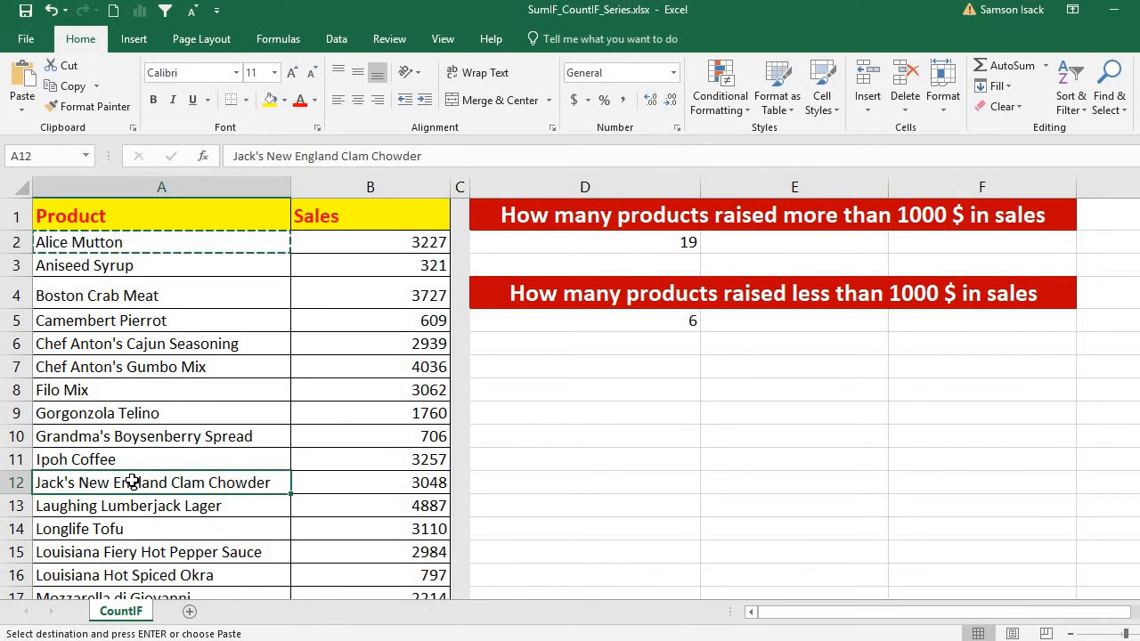
pyautogui.hotkey('ctrl', 'v')
pyautogui.click(144, 505)
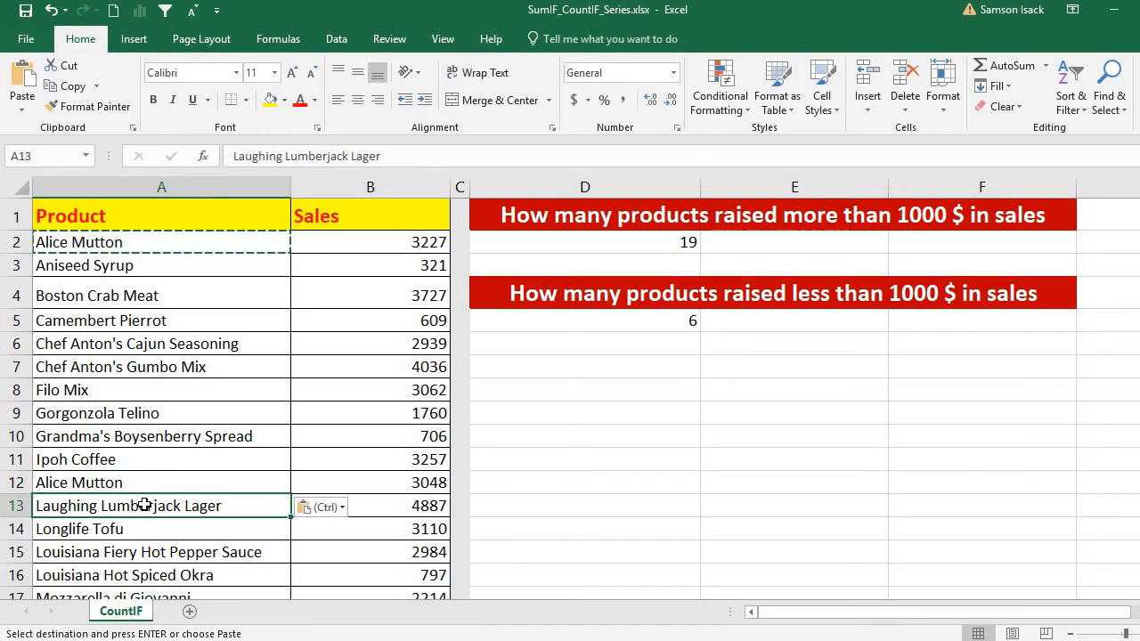
pyautogui.hotkey('ctrl', 'v')
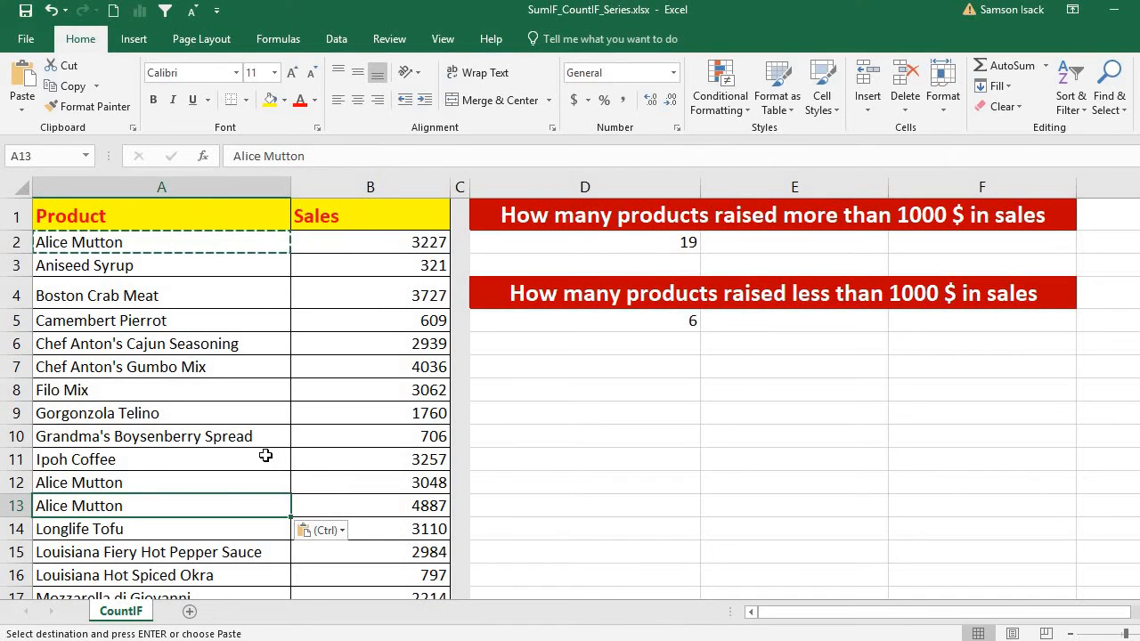
pyautogui.click(119, 554)
pyautogui.click(125, 571)
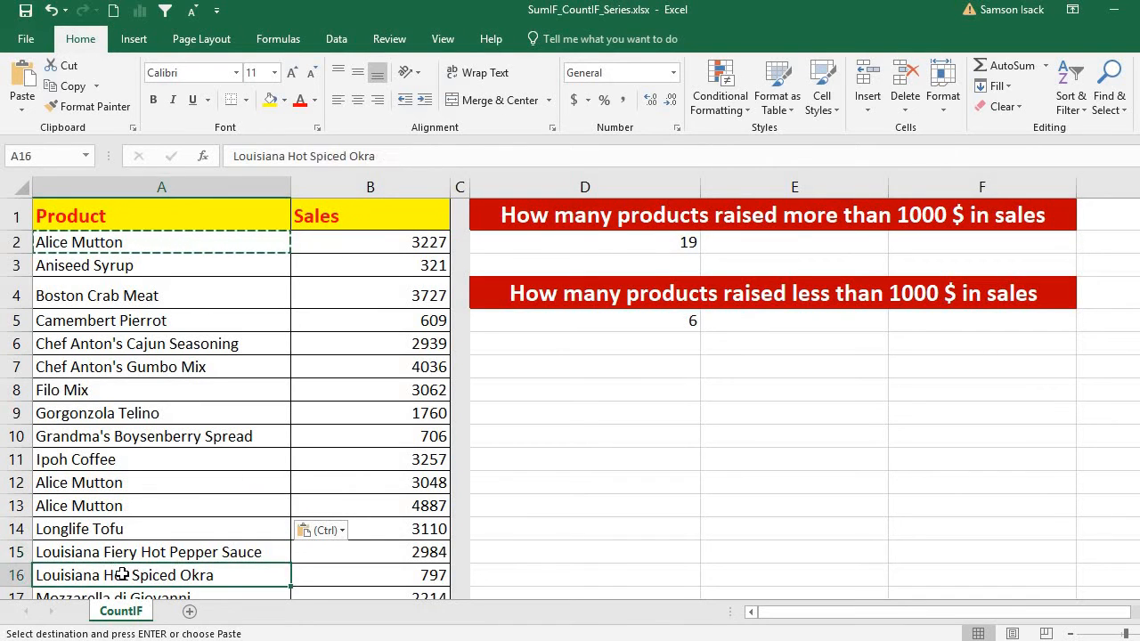
pyautogui.hotkey('ctrl', 'v')
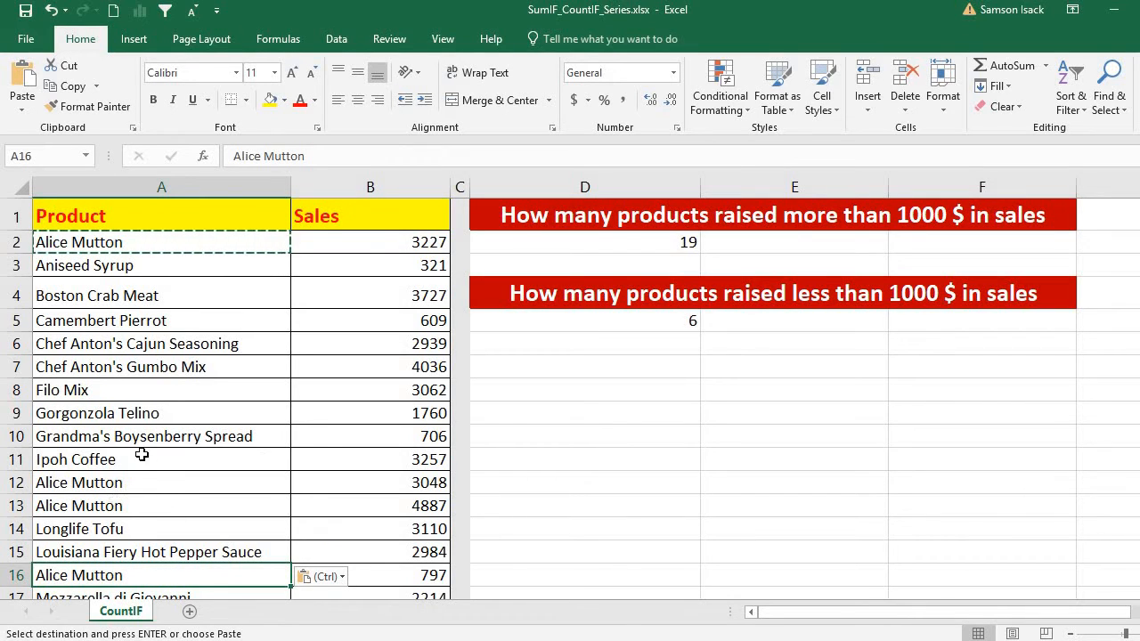
pyautogui.click(182, 243)
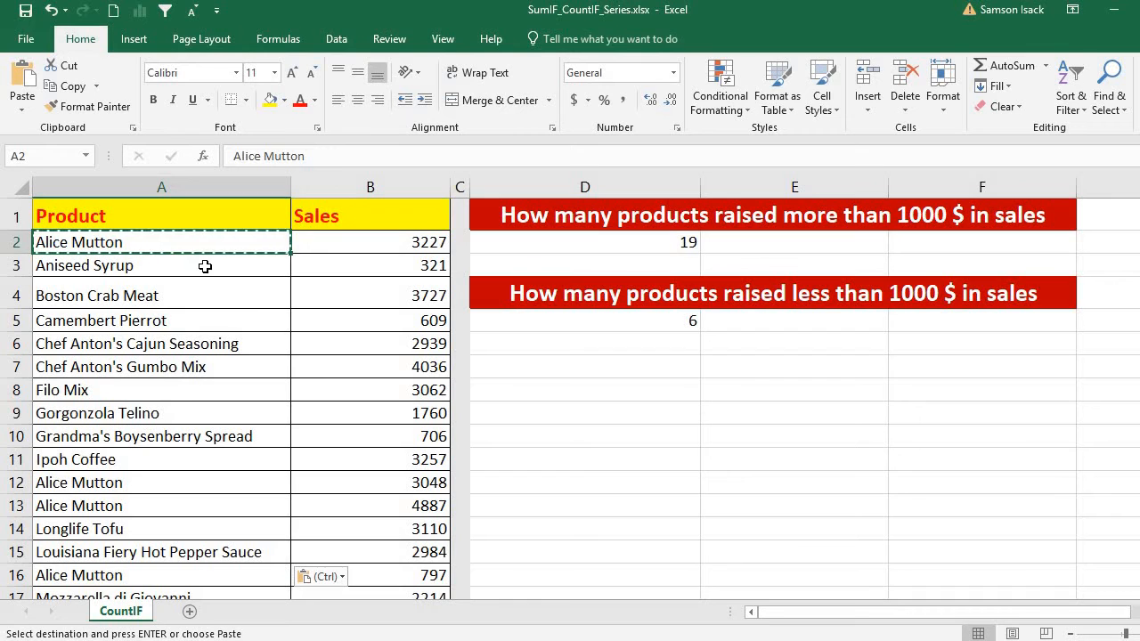
pyautogui.doubleClick(204, 266)
pyautogui.click(219, 241)
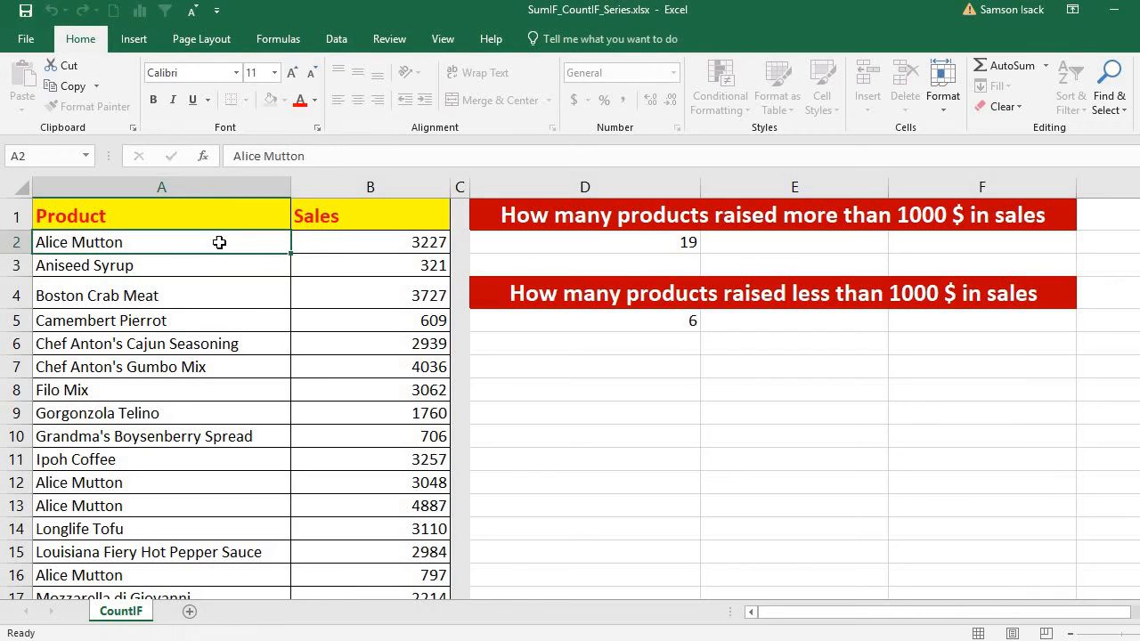
# - Copy the question heading in D4 and paste it at cell D7
pyautogui.click(593, 297)
pyautogui.rightClick(593, 296)
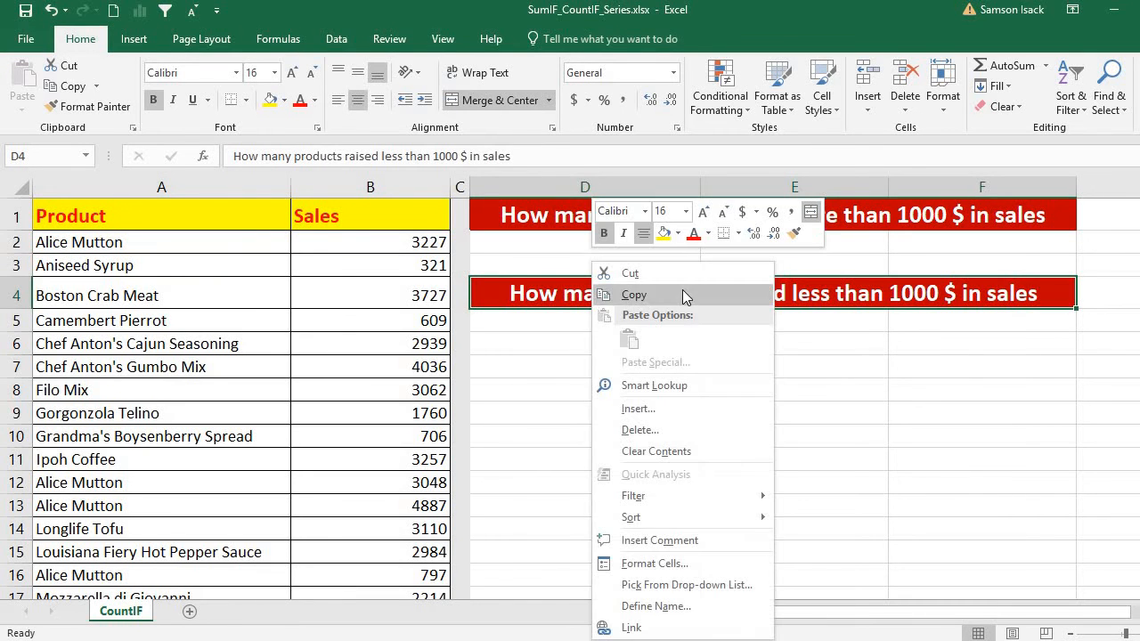
pyautogui.click(682, 295)
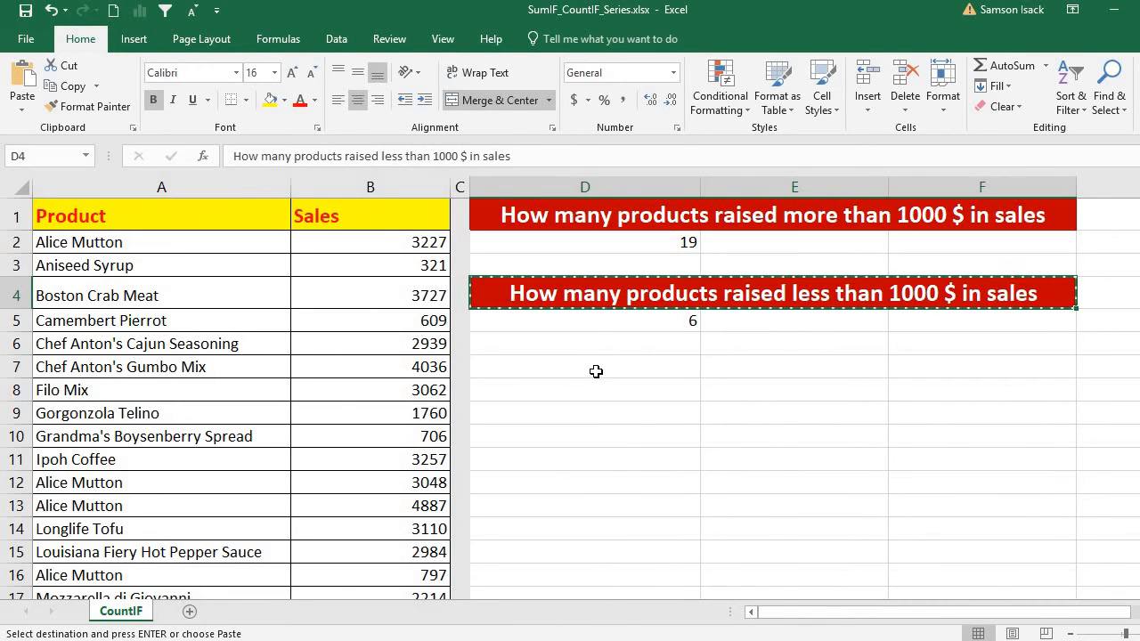
pyautogui.rightClick(596, 371)
pyautogui.click(629, 339)
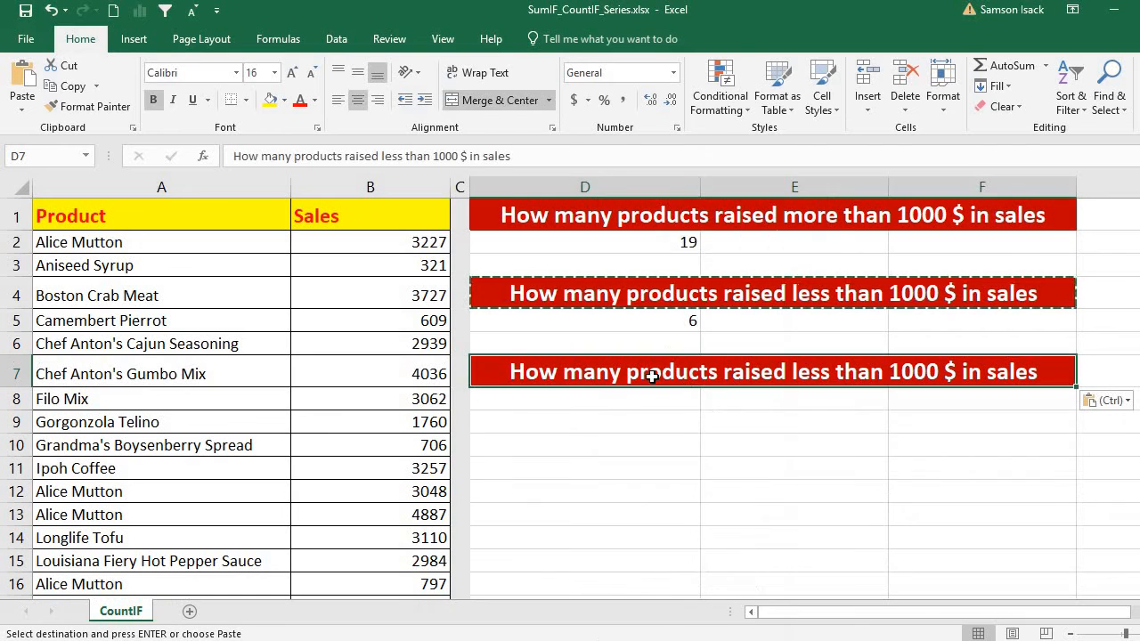
# - Change the pasted heading in D7 to "How many products named Alice Mutton"
pyautogui.doubleClick(724, 375)
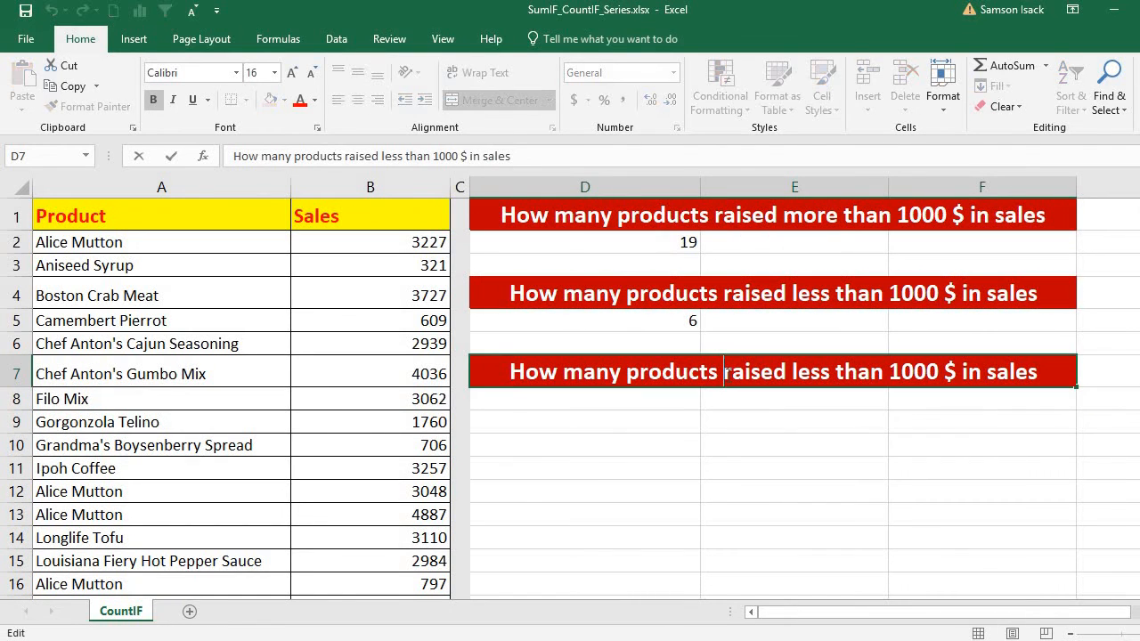
pyautogui.moveTo(724, 375); pyautogui.dragTo(1122, 369)
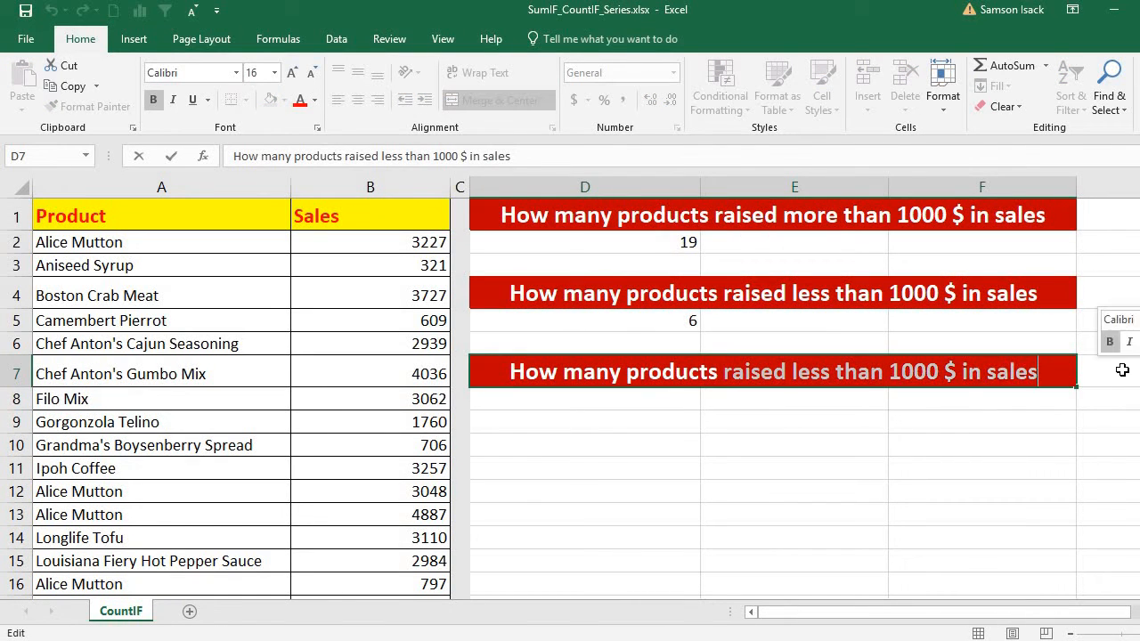
pyautogui.write('names')
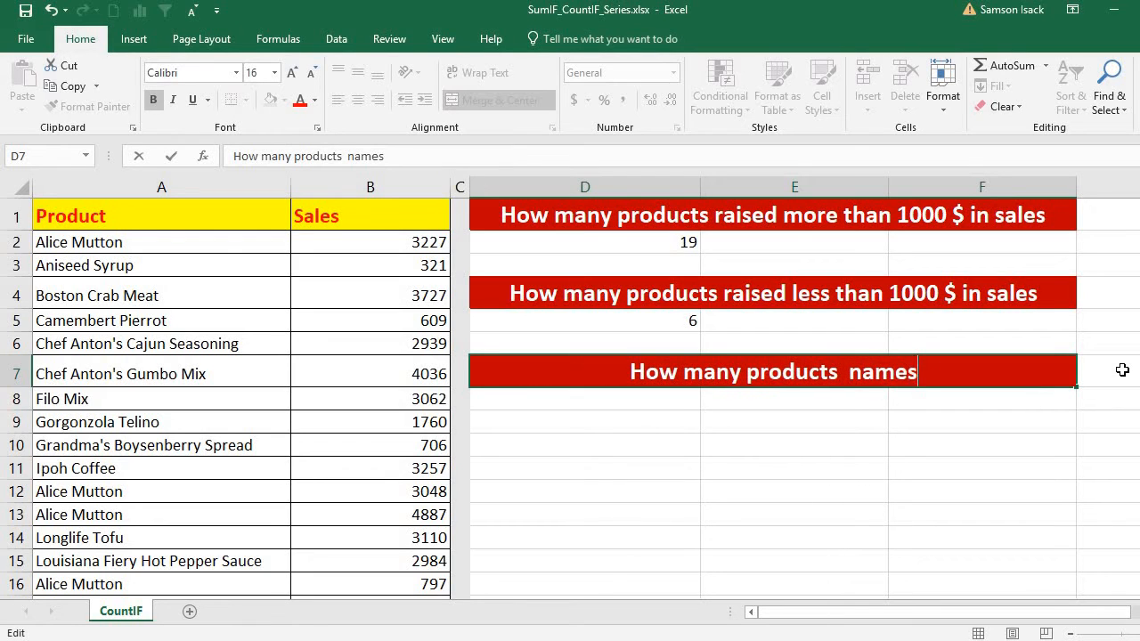
pyautogui.press('BackSpace')
pyautogui.write('d')
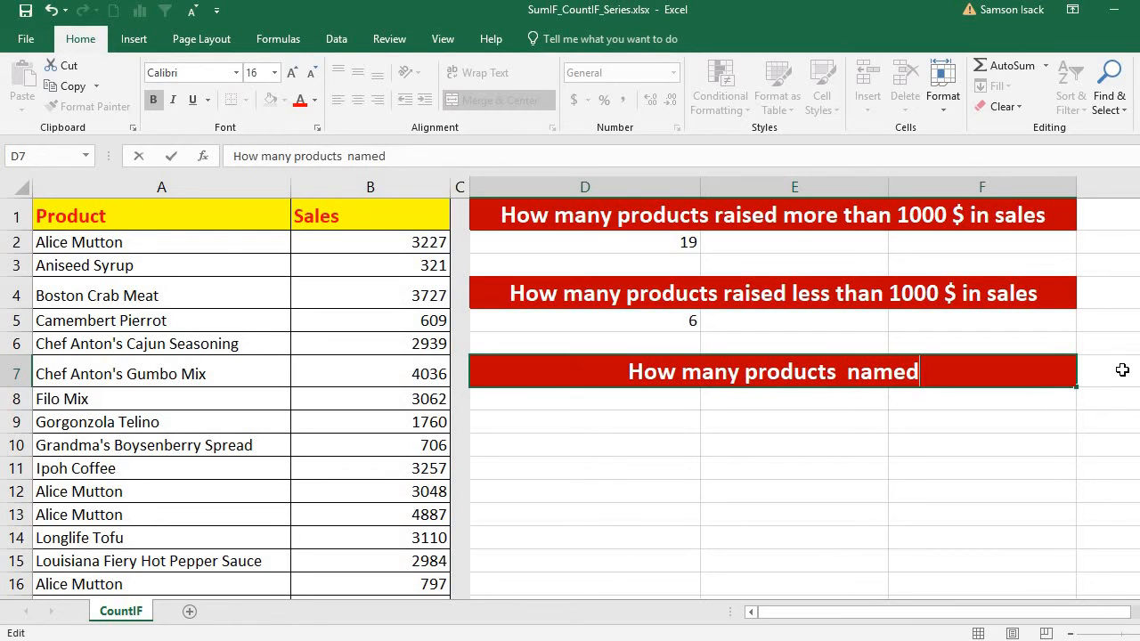
pyautogui.write(' Alice')
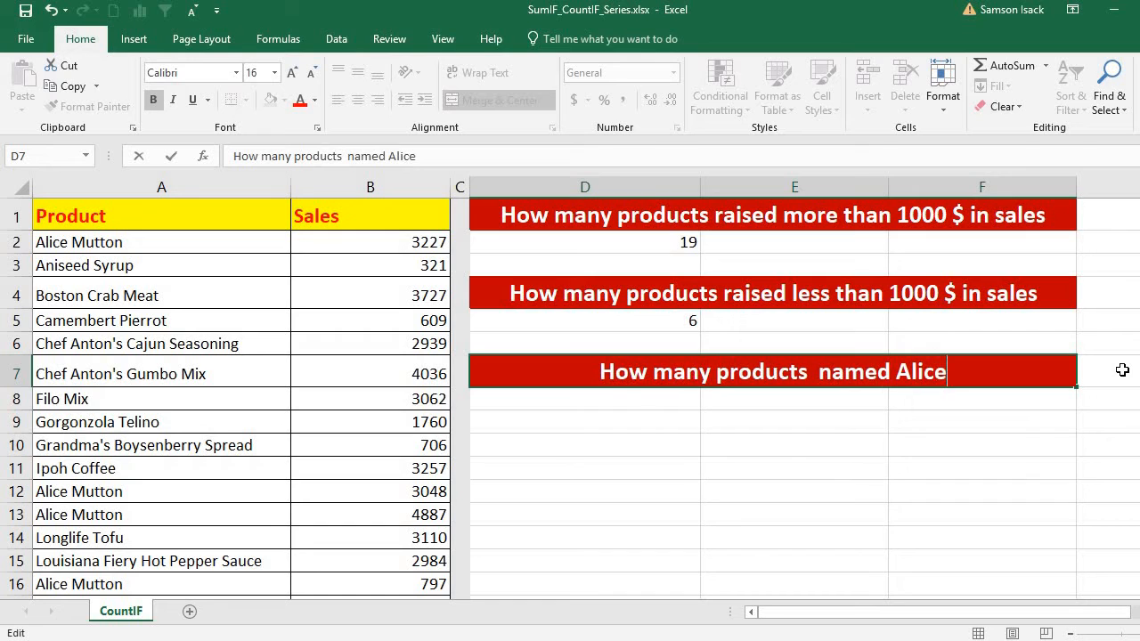
pyautogui.write(' Mutton')
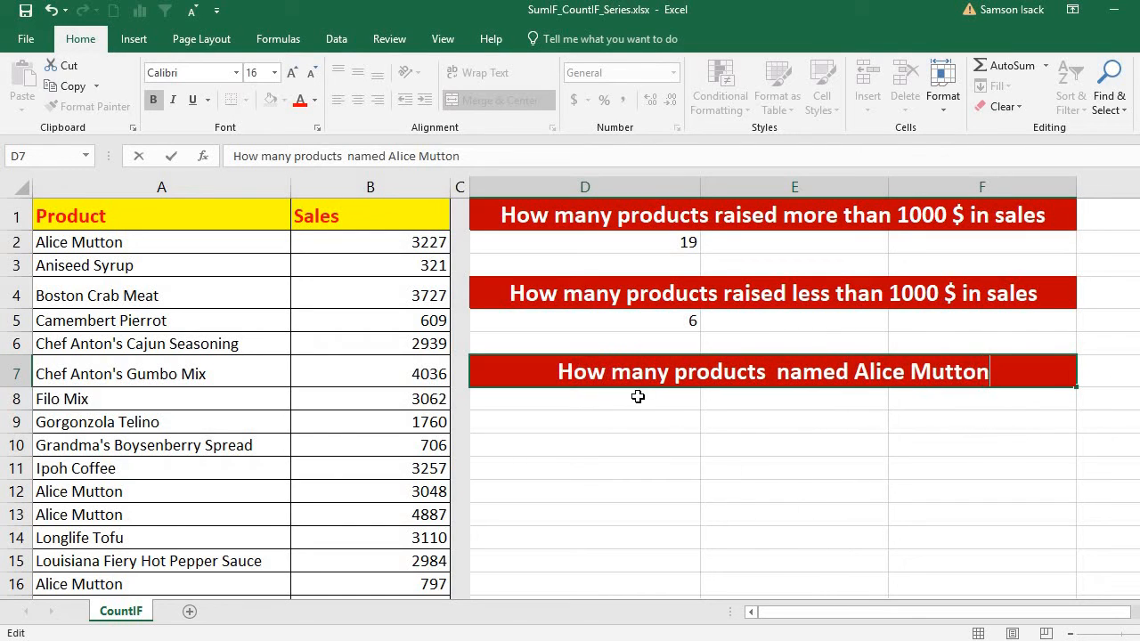
pyautogui.click(614, 426)
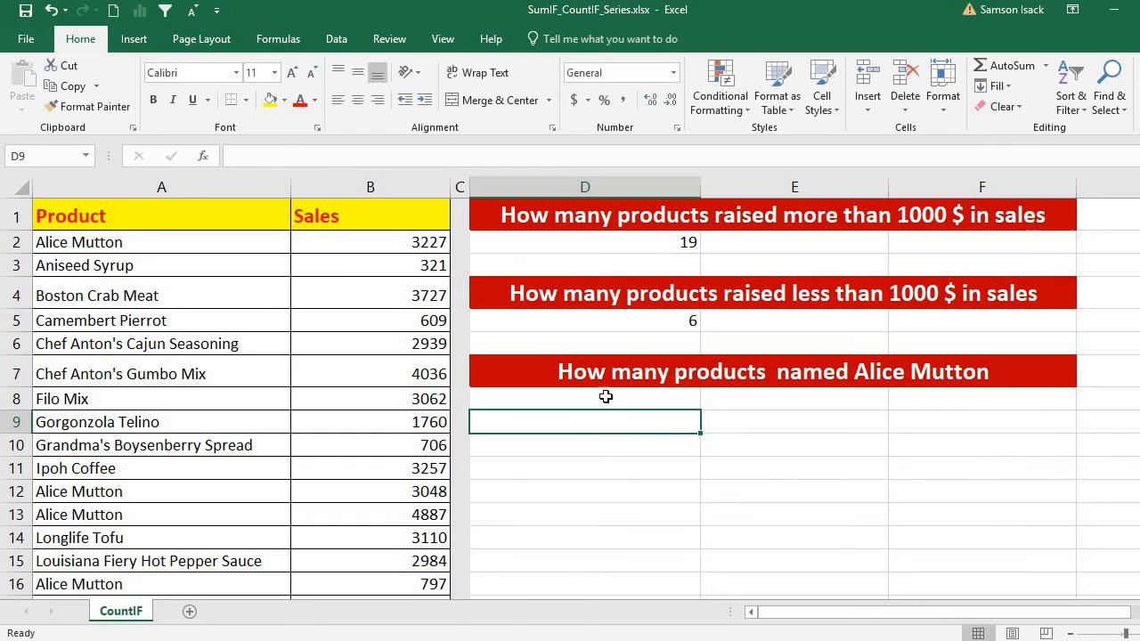
# - Start a COUNTIF formula in D8 with the product names in A2:A26 as its range
pyautogui.click(605, 396)
pyautogui.click(604, 420)
pyautogui.click(646, 395)
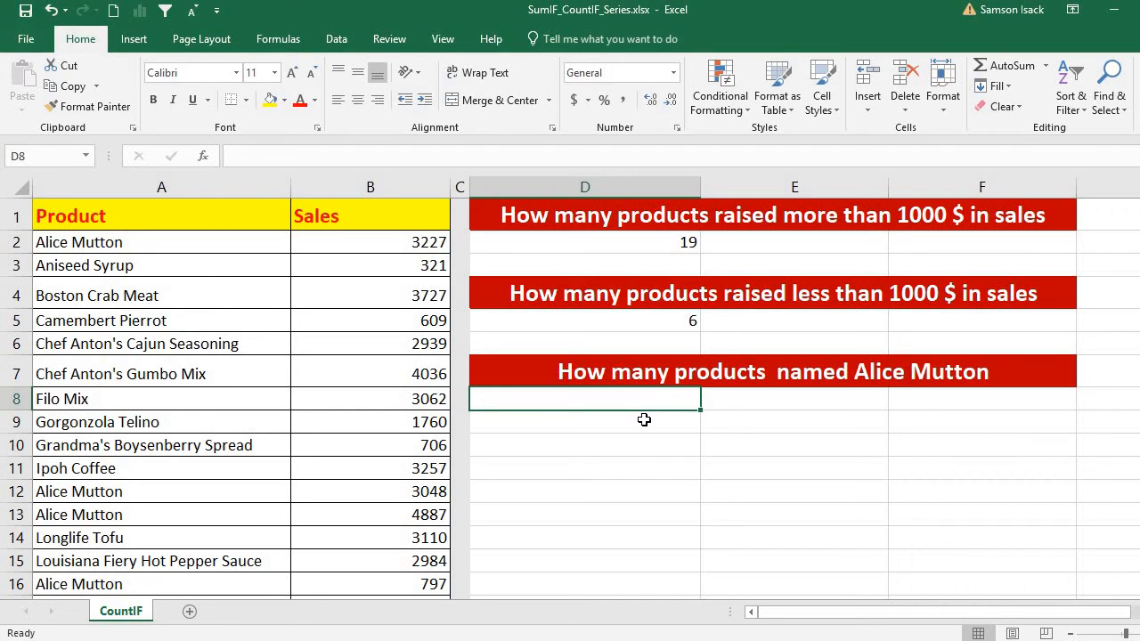
pyautogui.click(644, 423)
pyautogui.click(647, 398)
pyautogui.write('=count')
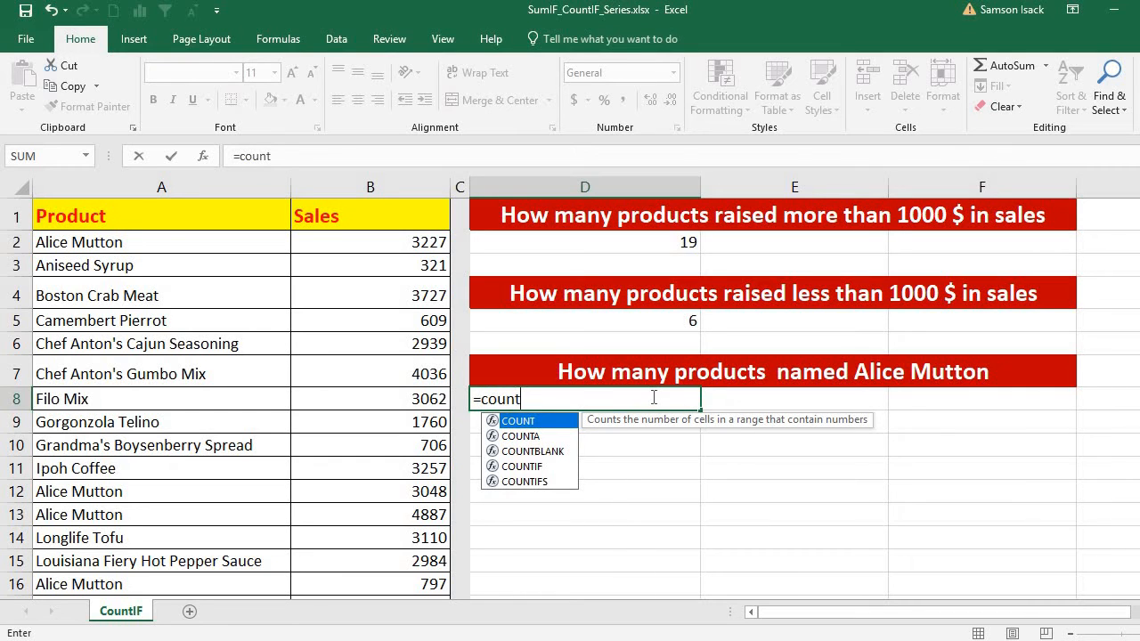
pyautogui.write('if(')
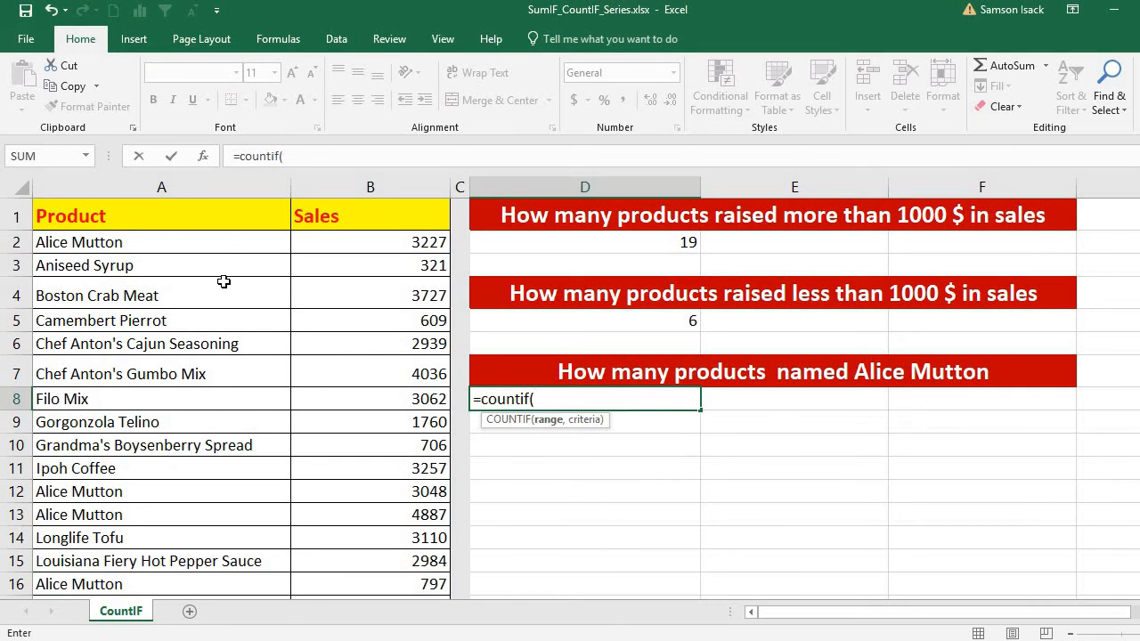
pyautogui.moveTo(232, 234); pyautogui.dragTo(272, 541)
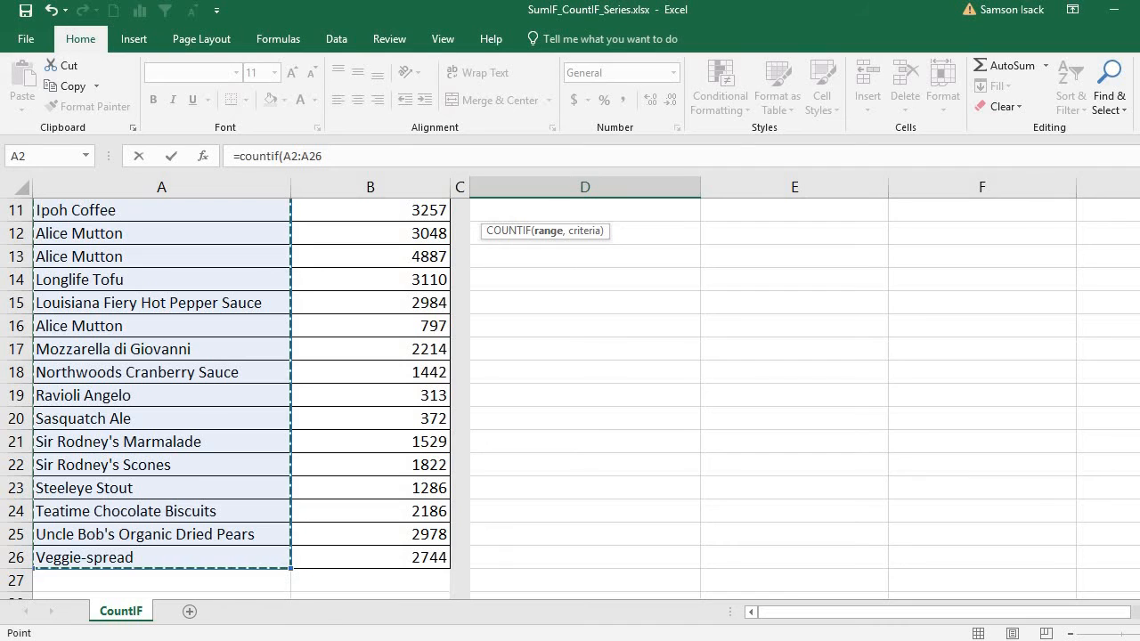
pyautogui.scroll(3, 570, 399)
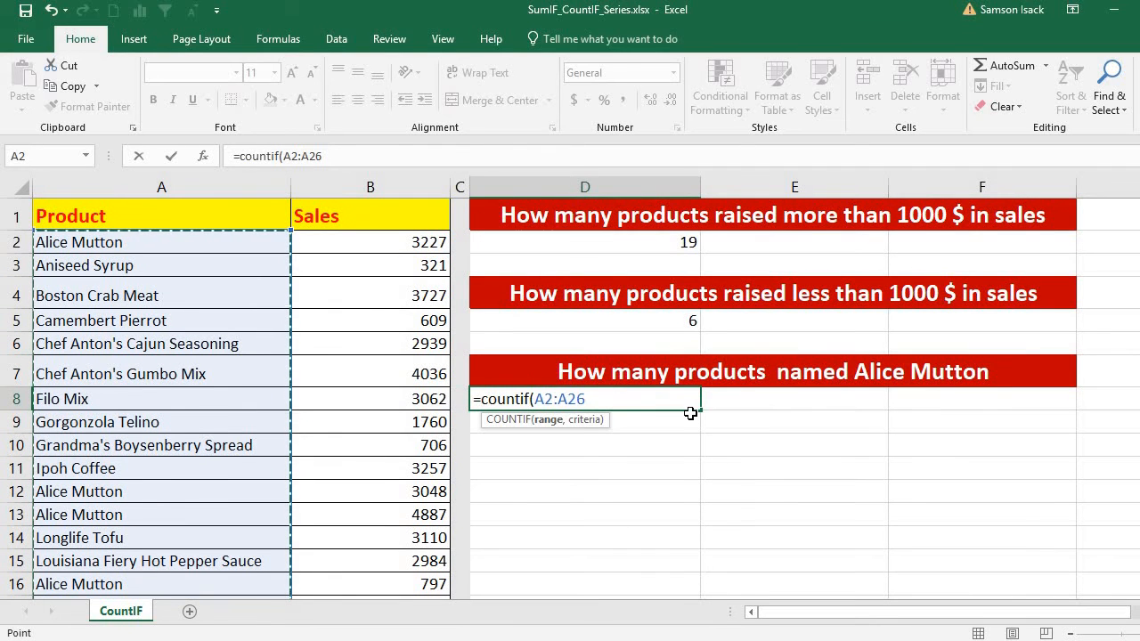
# - Complete the COUNTIF formula in D8 with the criteria "Alice Mutton" and enter it
pyautogui.write(',')
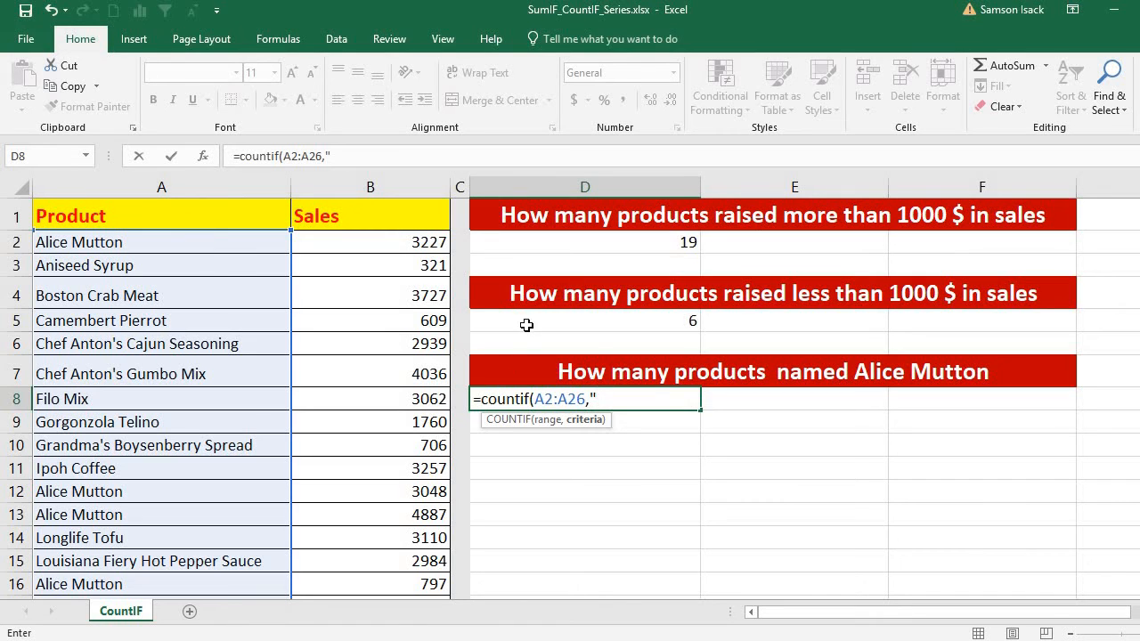
pyautogui.write('Alice Mut')
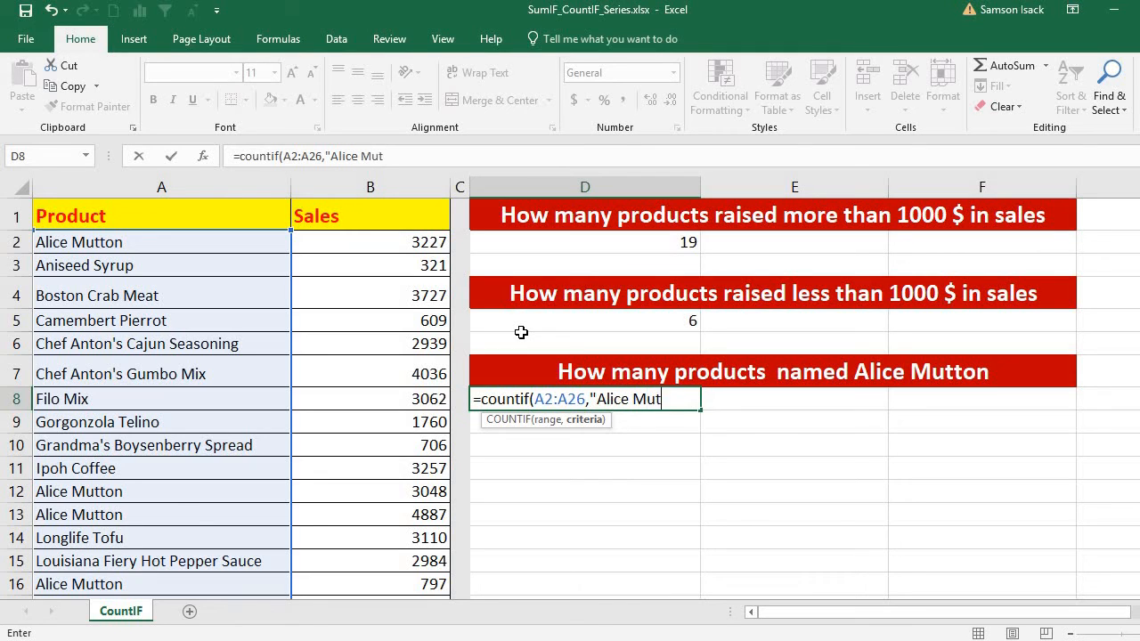
pyautogui.write('ton')
pyautogui.write(':)')
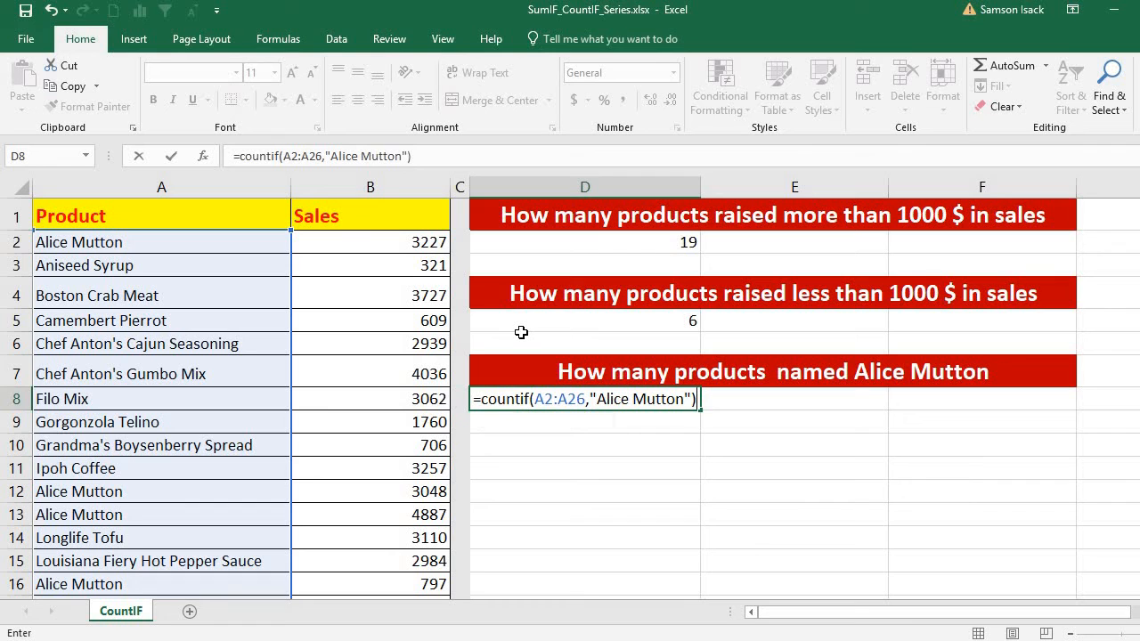
pyautogui.press('Return')
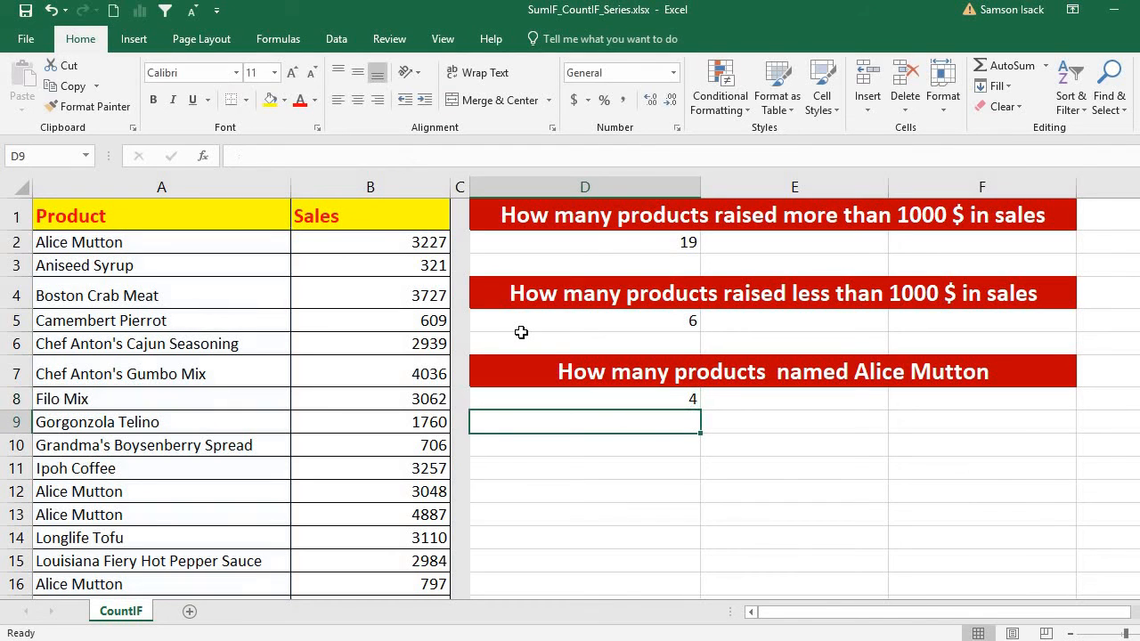
# - Check the COUNTIF formula in D8 against the Alice Mutton entries in A2, A12 and A13
pyautogui.click(648, 400)
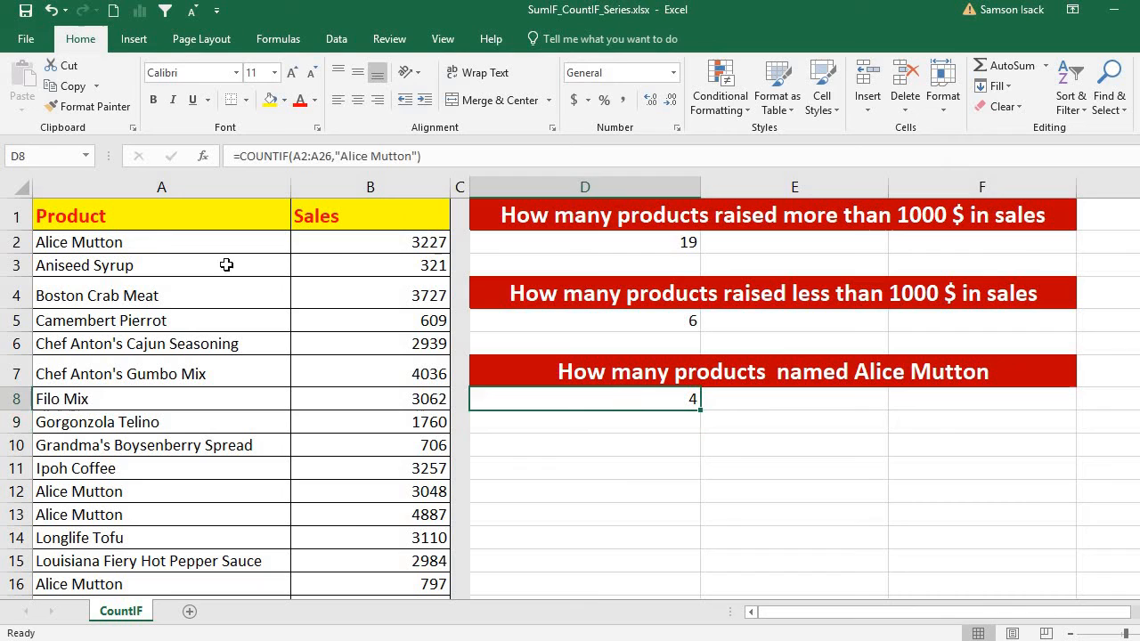
pyautogui.click(177, 239)
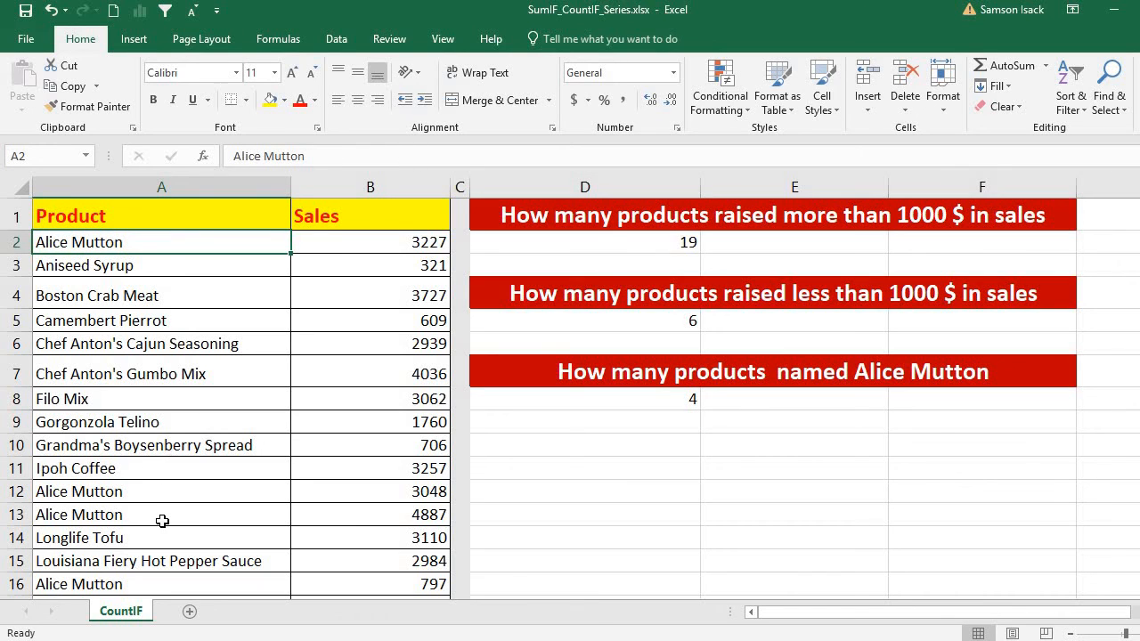
pyautogui.moveTo(160, 519); pyautogui.dragTo(160, 495)
pyautogui.click(159, 491)
pyautogui.click(156, 519)
# - Highlight the Alice Mutton cells A16, A13, A12 and A2 with a yellow fill
pyautogui.click(151, 587)
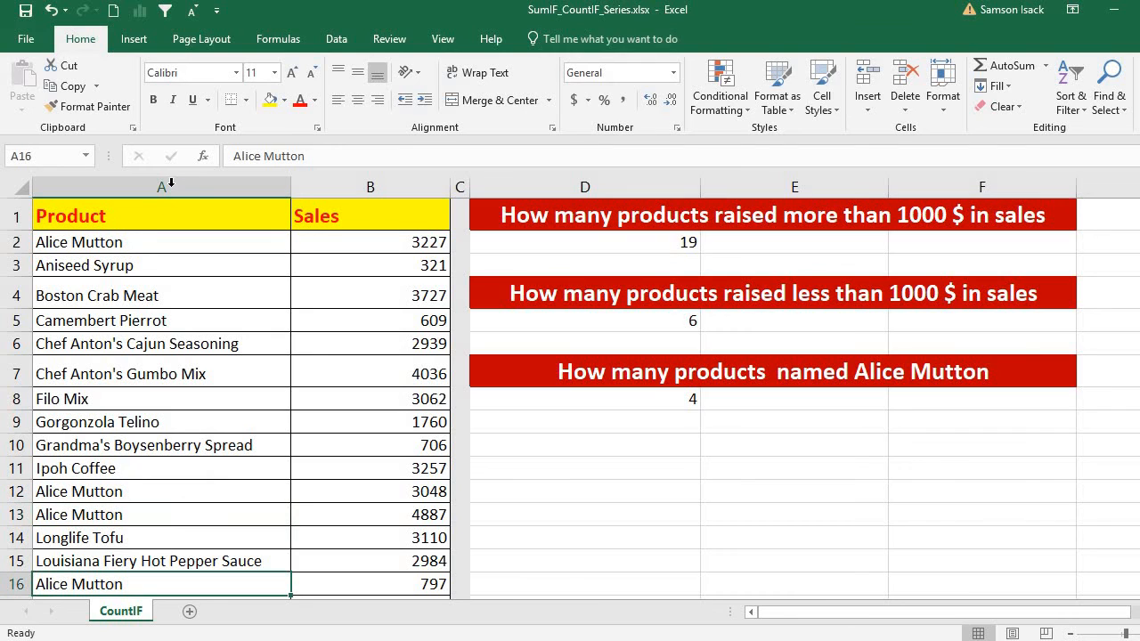
pyautogui.click(142, 514)
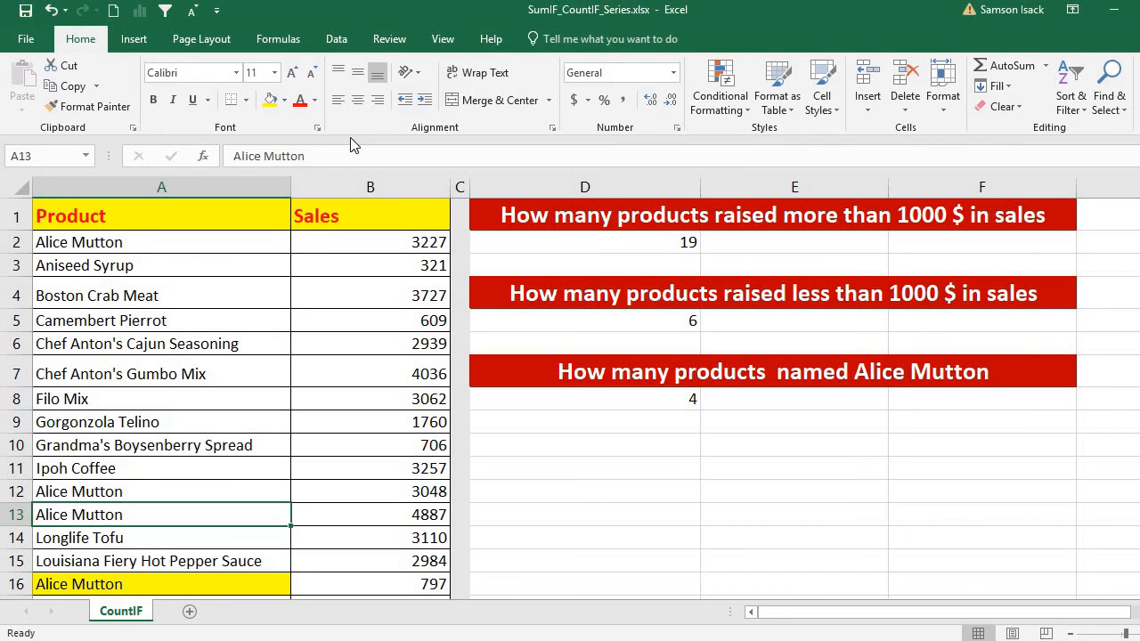
pyautogui.click(164, 492)
pyautogui.click(271, 101)
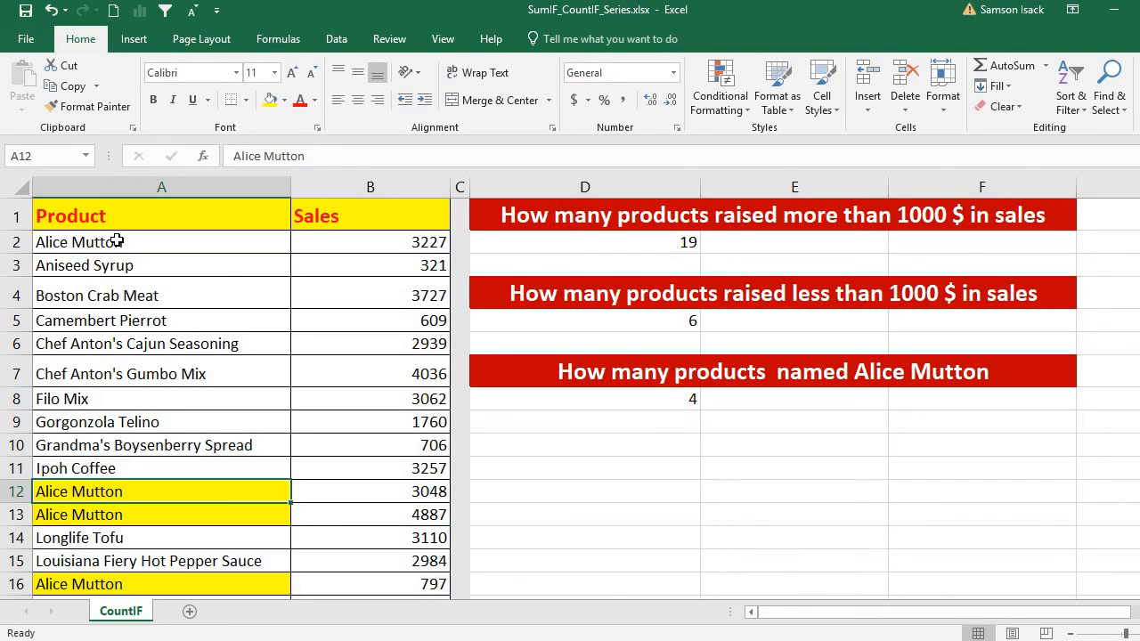
pyautogui.click(115, 242)
pyautogui.click(271, 102)
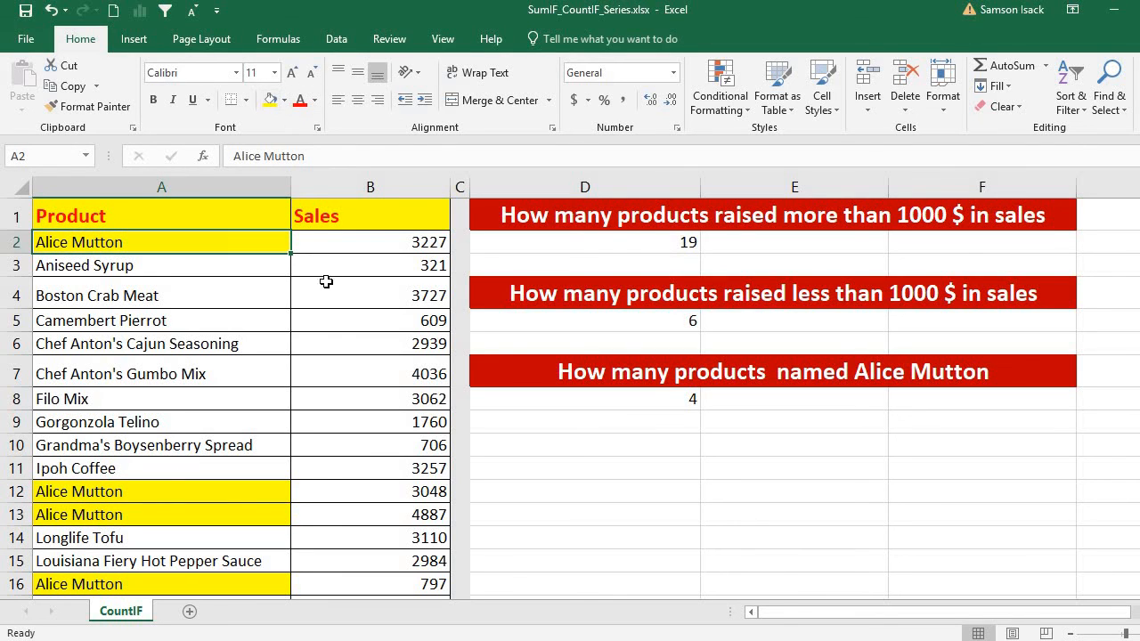
# - Review the finished formula in D8 under the Alice Mutton question
pyautogui.click(678, 411)
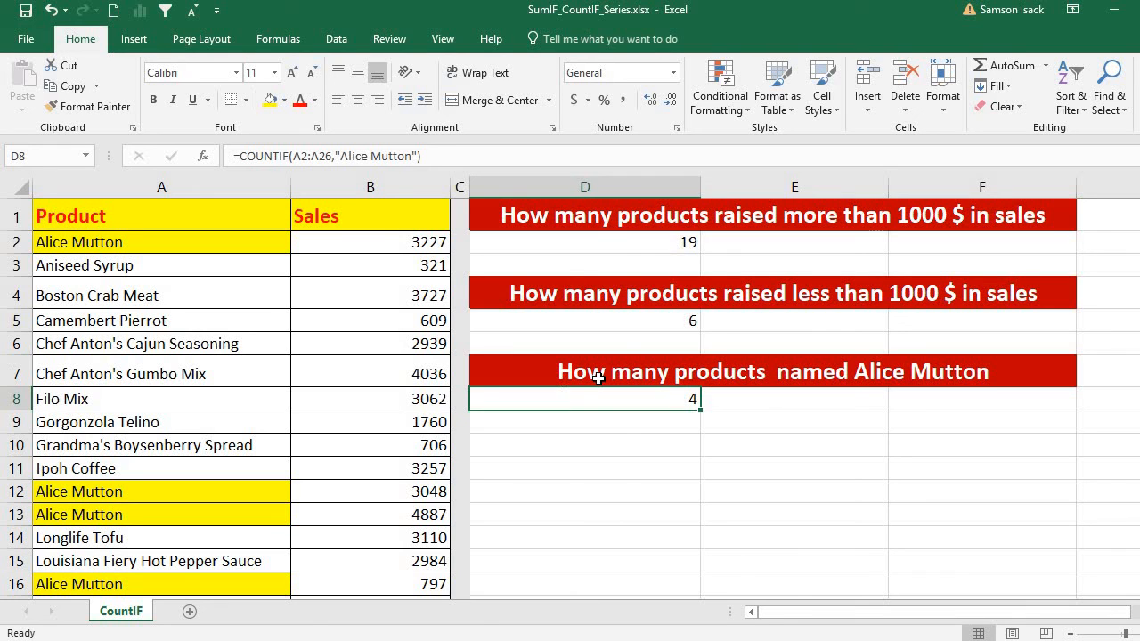
pyautogui.click(617, 424)
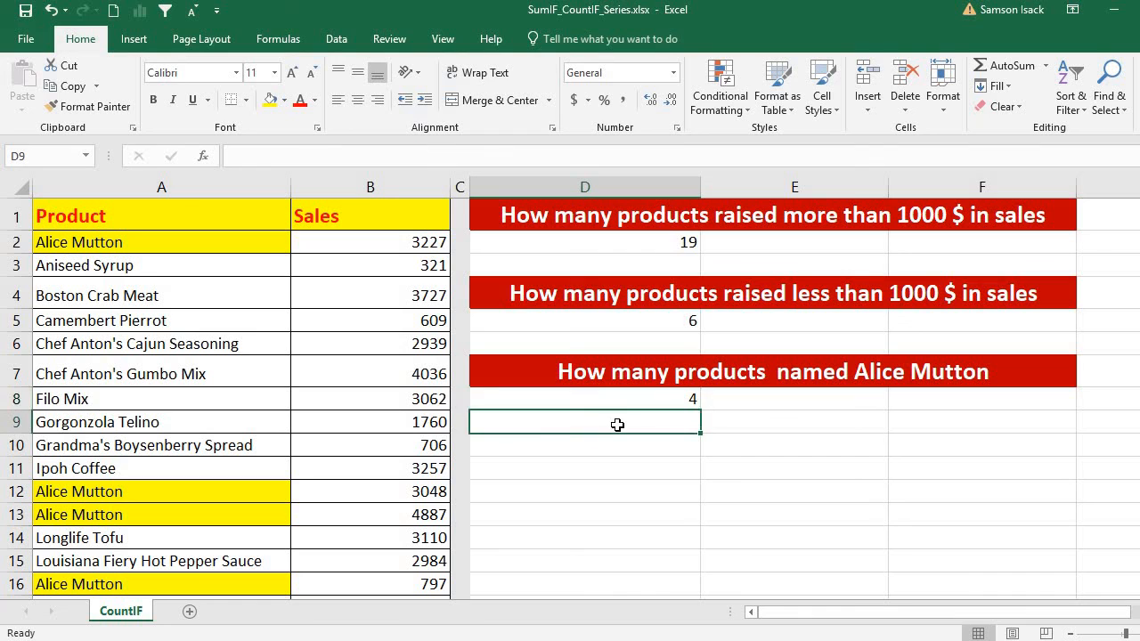